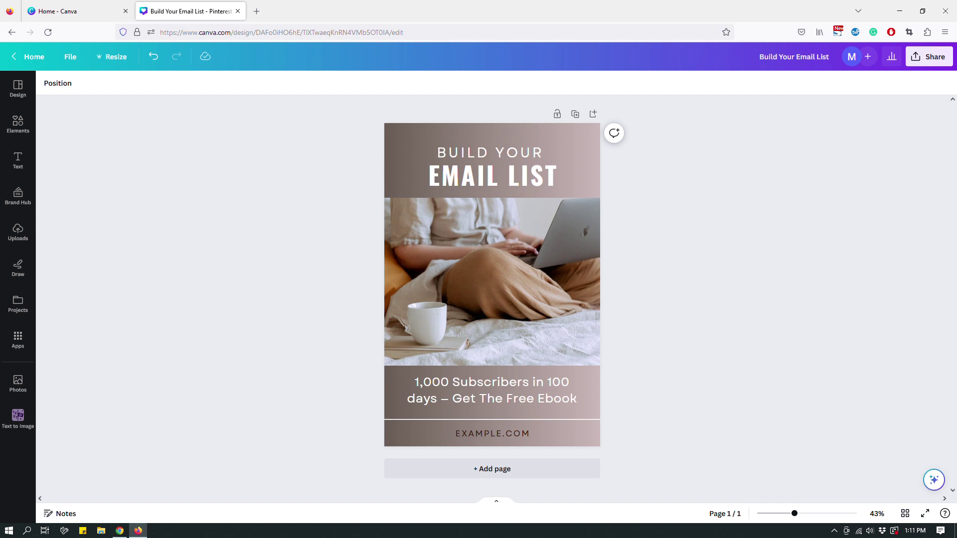
- Browse the available Pinterest Pin design templates
click(18, 89)
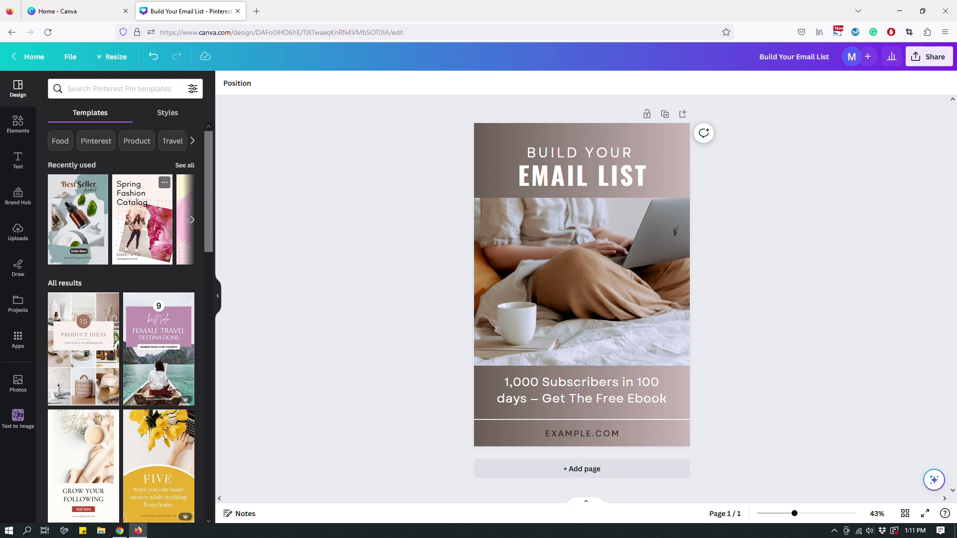
scroll(164, 179, down, 3)
scroll(122, 324, up, 3)
scroll(159, 269, down, 5)
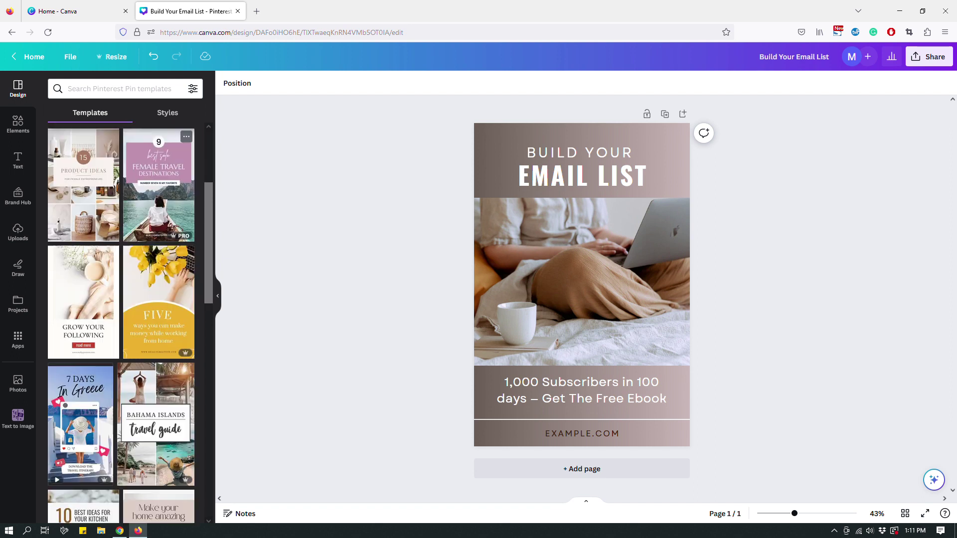
scroll(150, 224, down, 7)
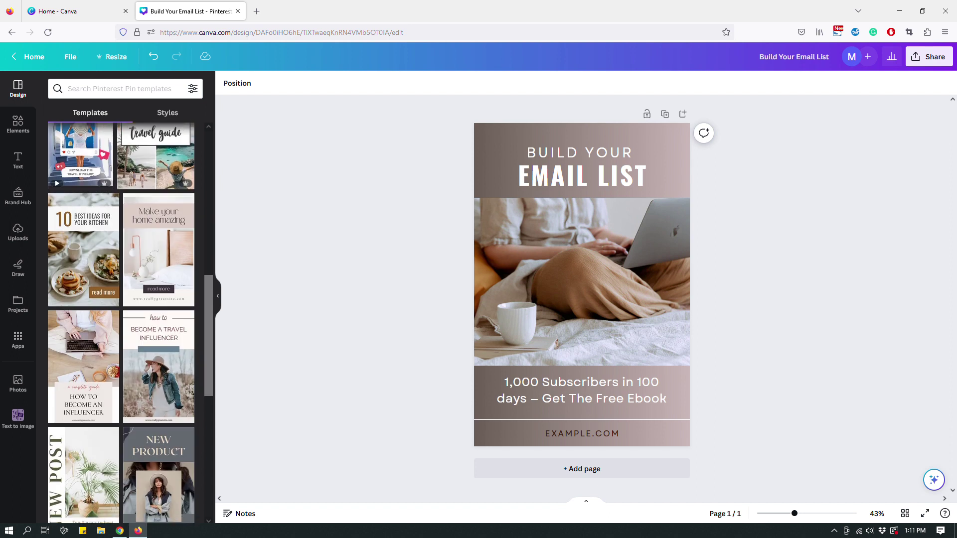
- Search the design templates for "Pinterest", look through the results, and return to the full canvas view
click(97, 87)
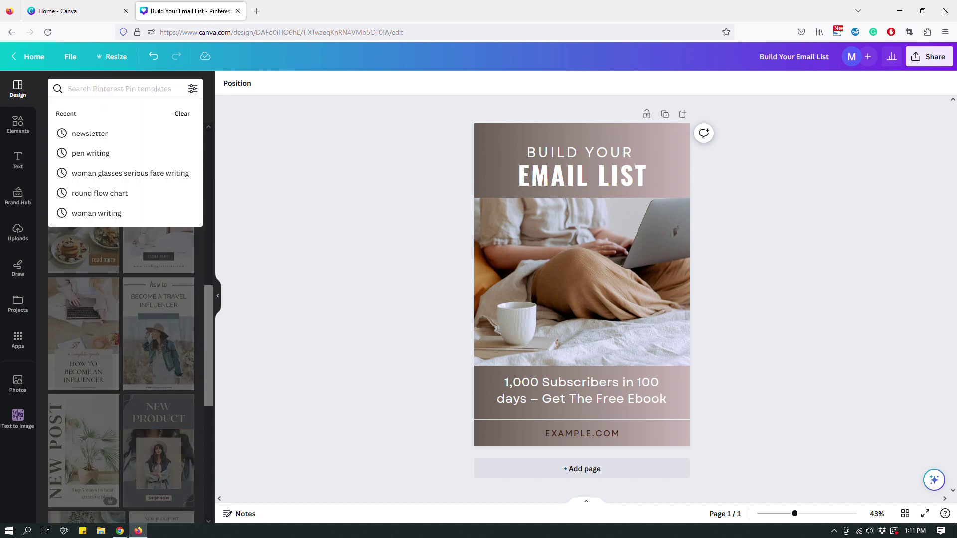
text(Pinterest)
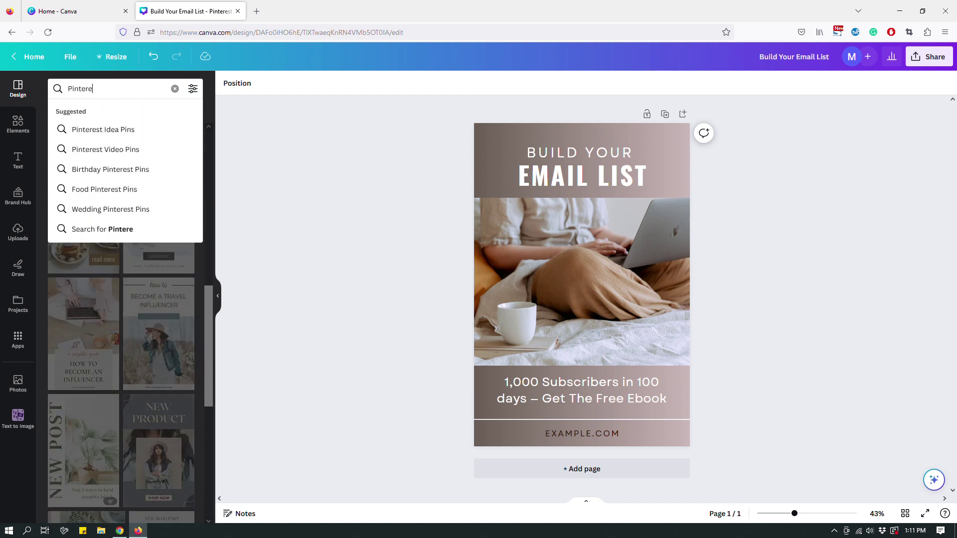
key(Return)
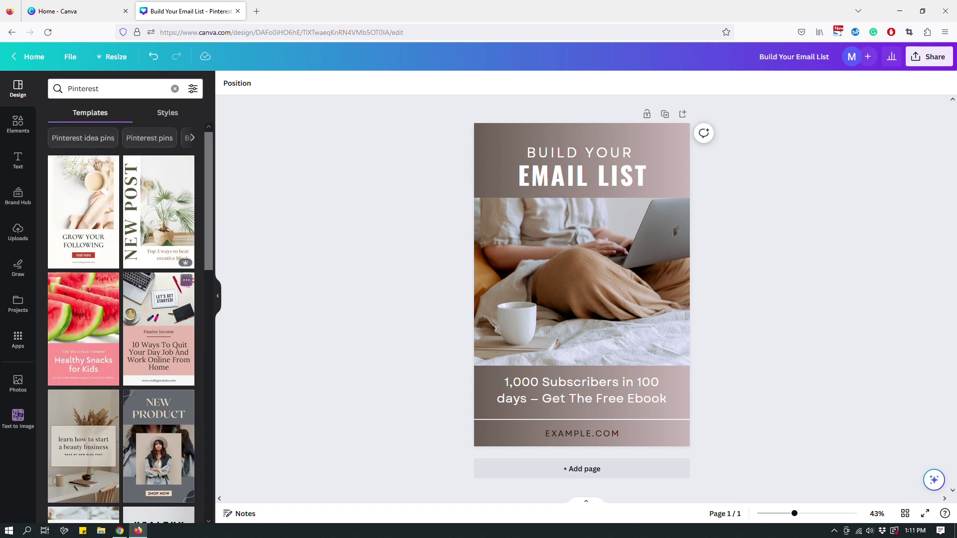
scroll(159, 229, down, 2)
scroll(159, 230, down, 10)
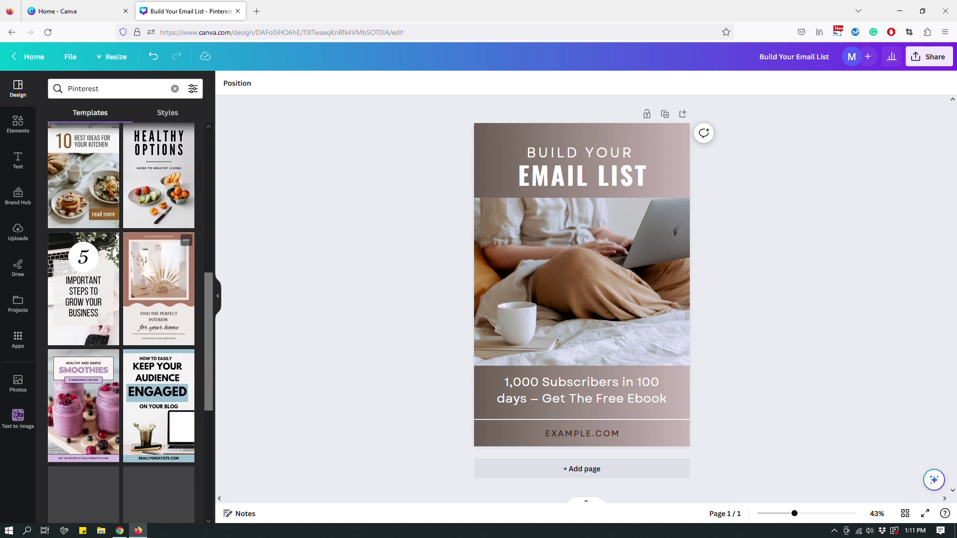
scroll(158, 230, down, 5)
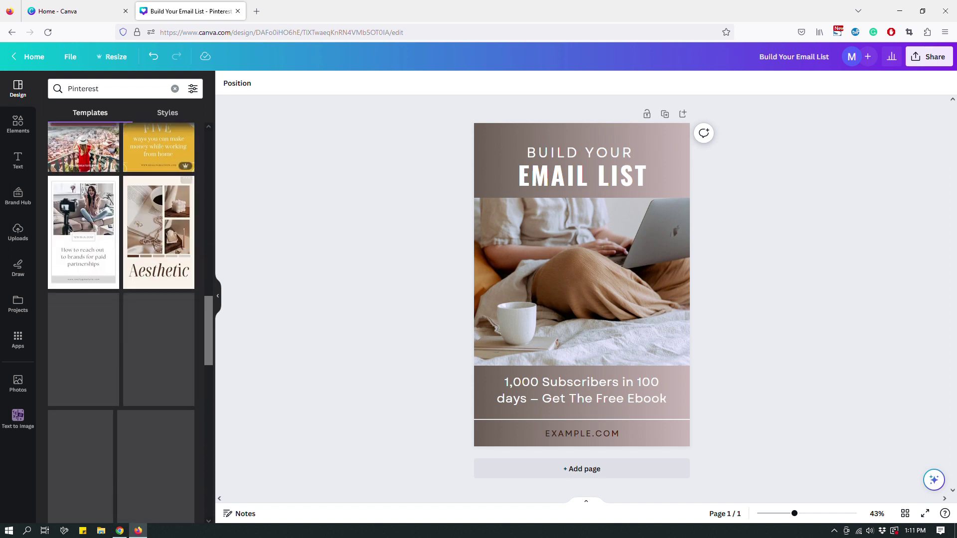
scroll(159, 229, down, 4)
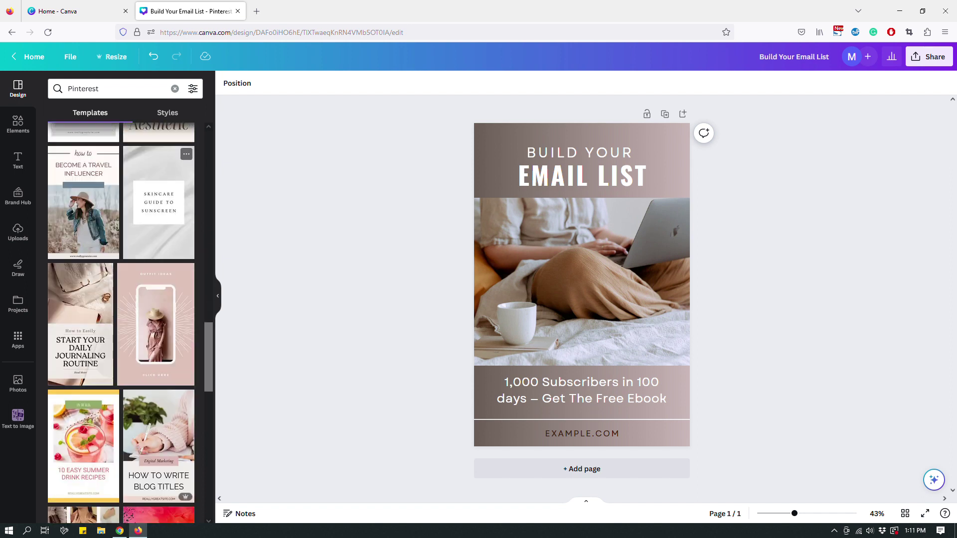
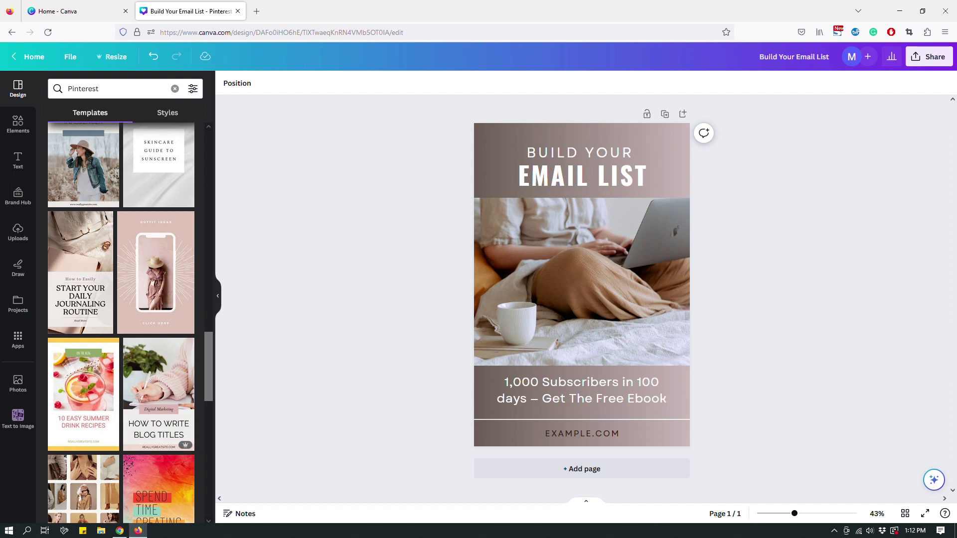
click(217, 296)
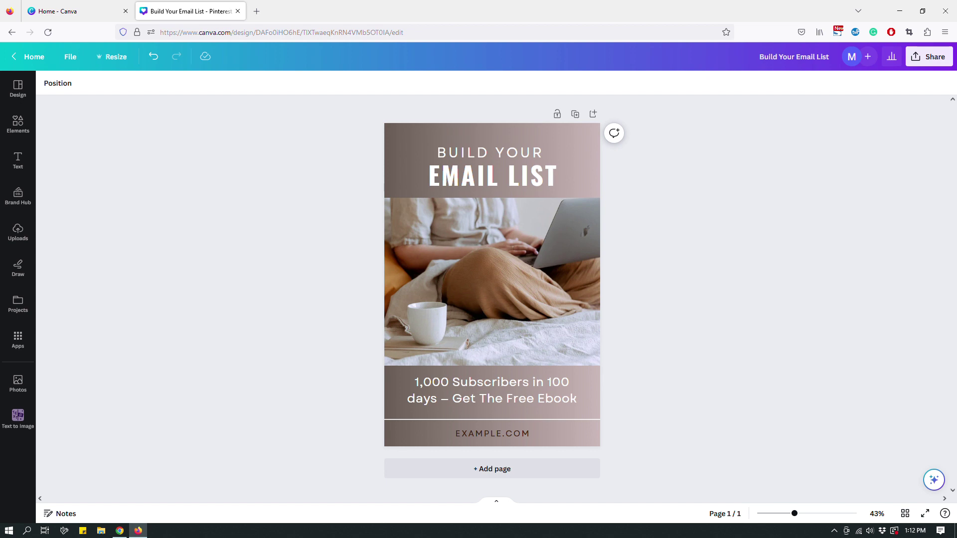
click(280, 187)
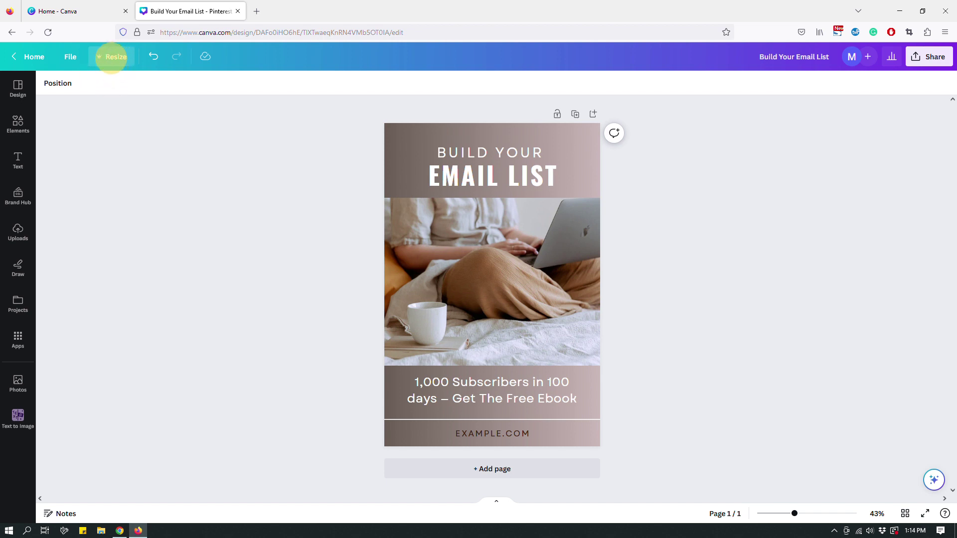
- Open the resize options and examine the custom, recent and preset formats offered for the design
click(112, 57)
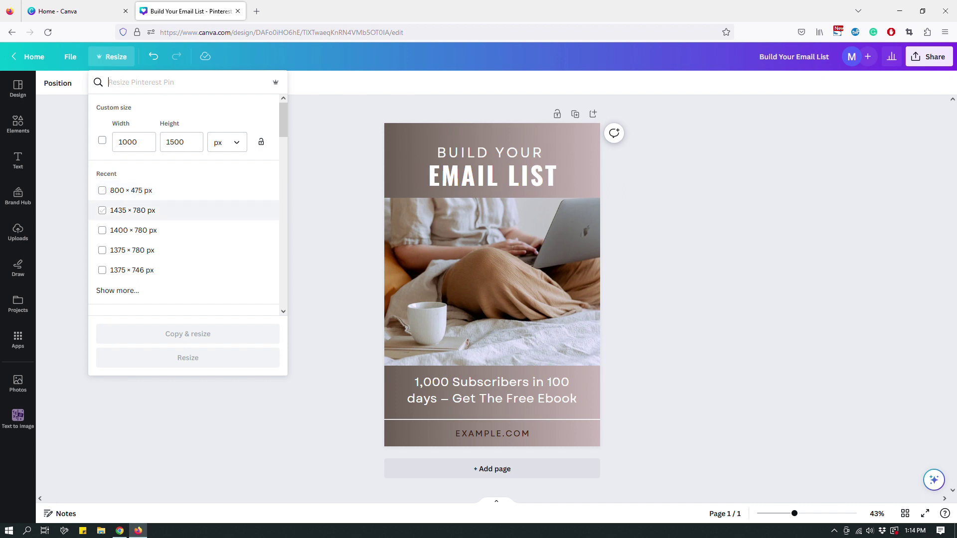
scroll(185, 217, down, 1)
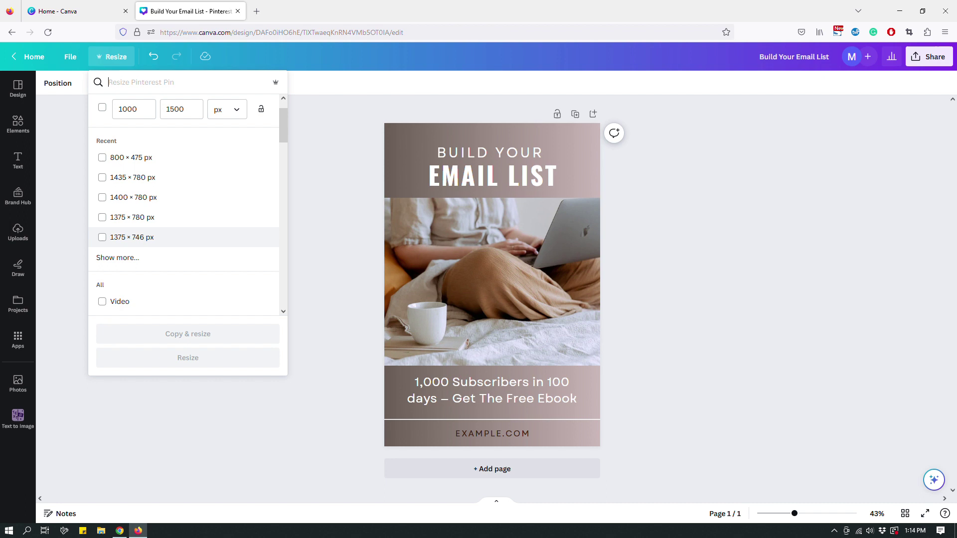
scroll(184, 214, down, 2)
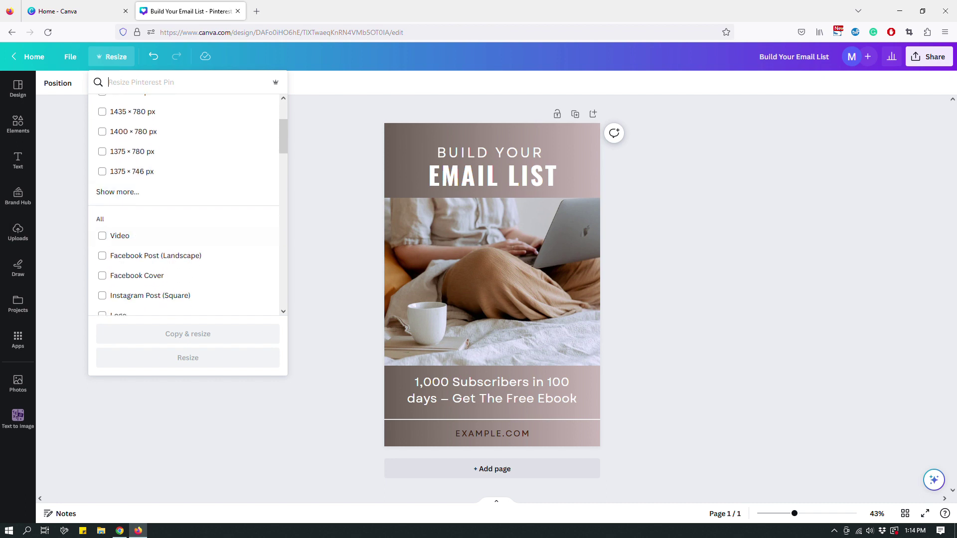
scroll(185, 199, down, 2)
scroll(184, 197, down, 1)
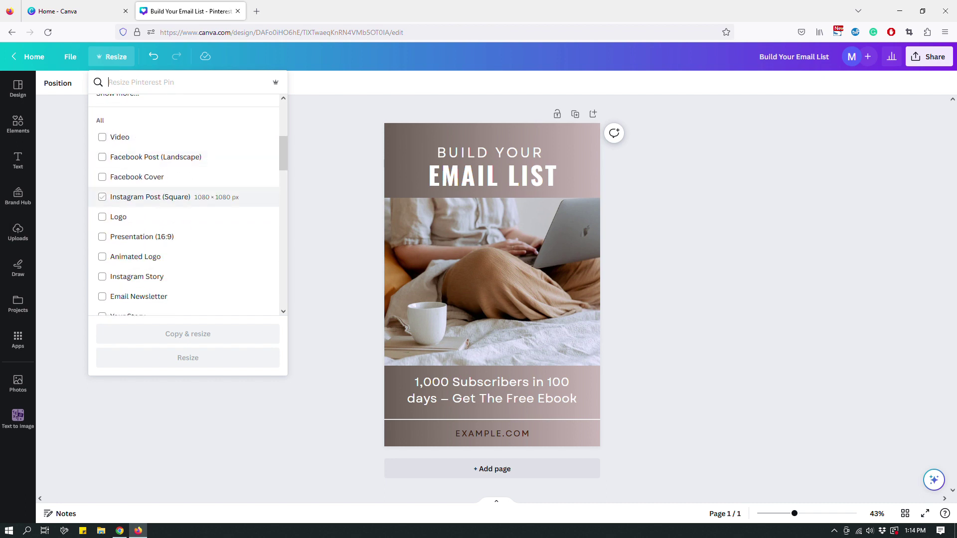
scroll(184, 197, down, 1)
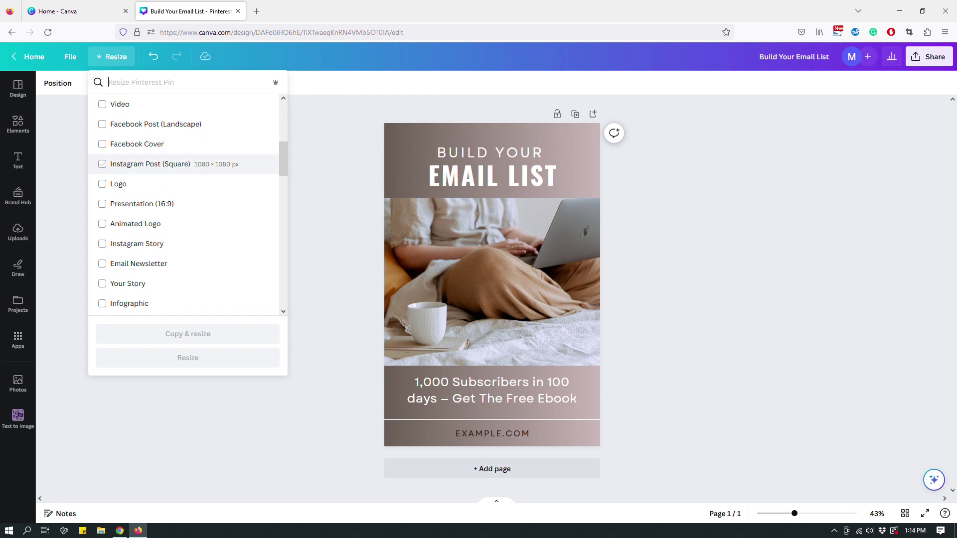
scroll(185, 169, up, 5)
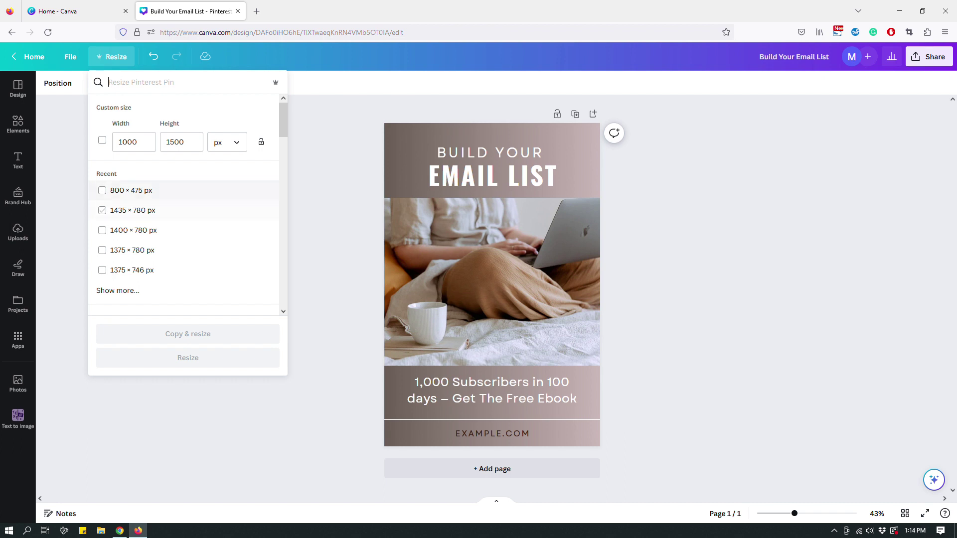
scroll(190, 202, down, 5)
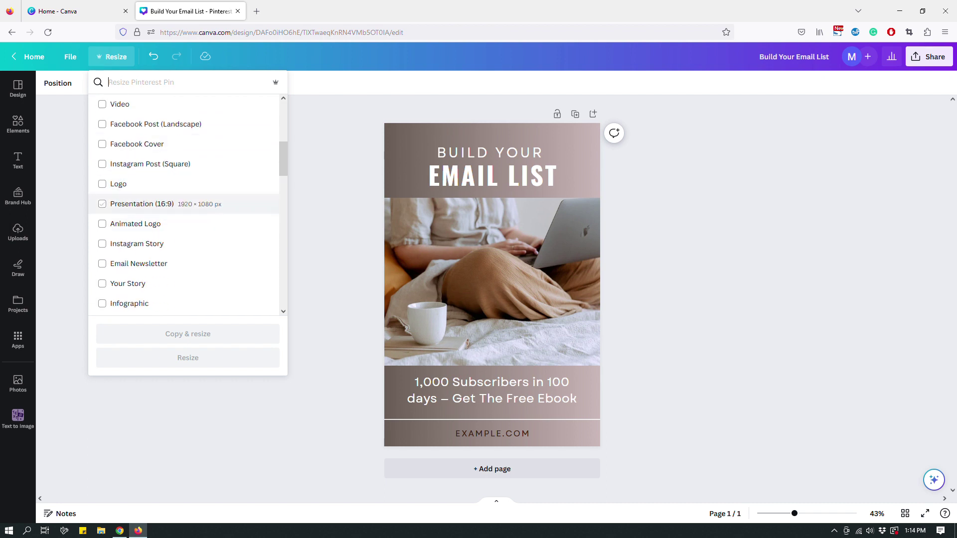
scroll(190, 210, up, 5)
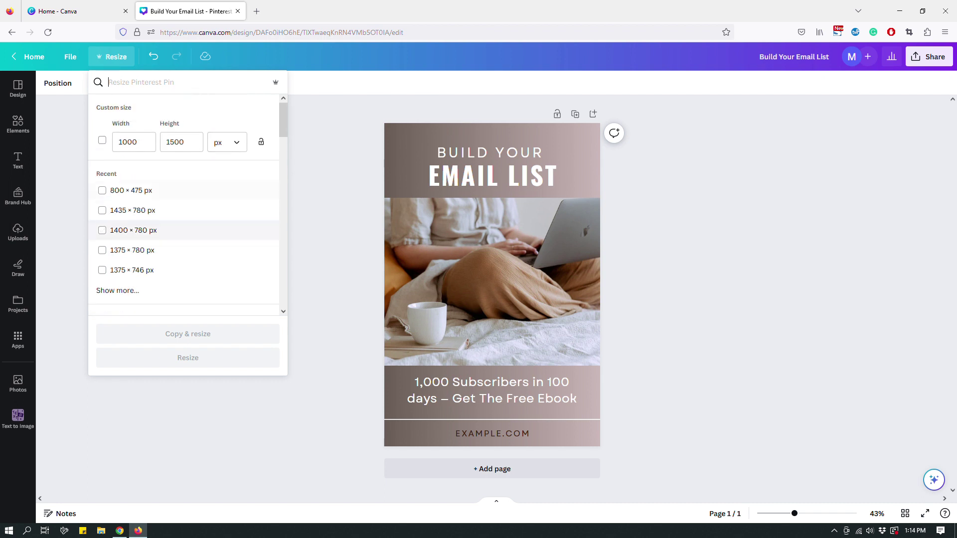
- Enter a custom resize of 2000 px width and 4500 px height
double_click(141, 142)
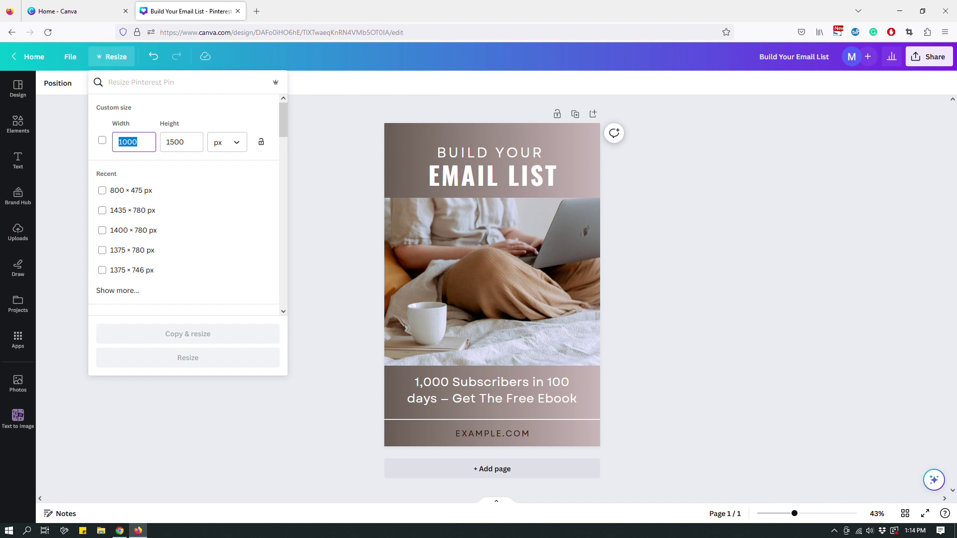
text(2000)
key(Tab)
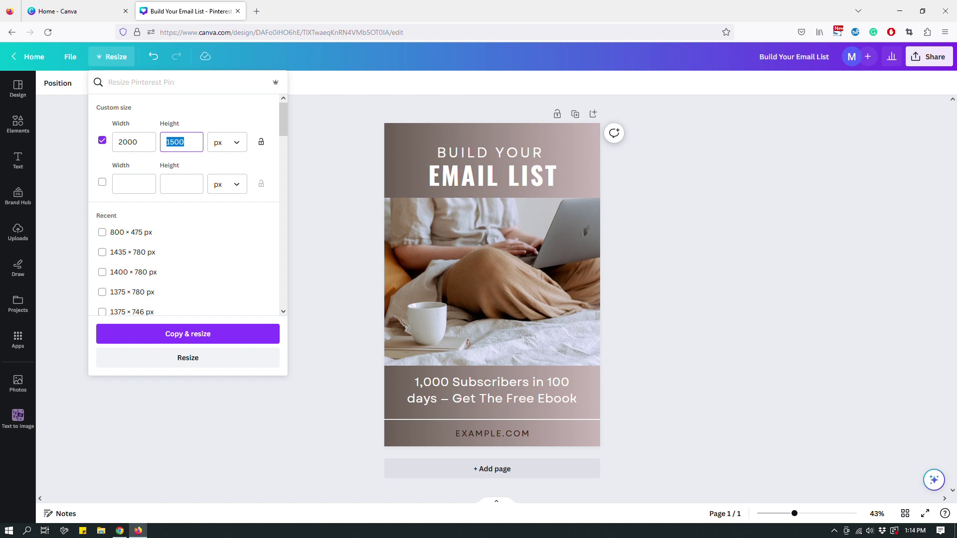
text(4500)
click(209, 114)
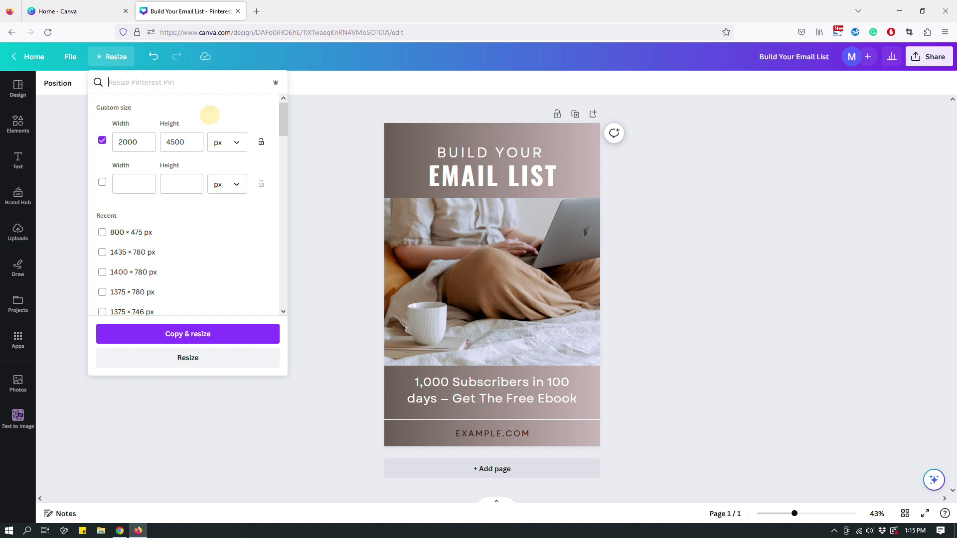
- Look through the preset resize formats and deselect the 2000 × 4500 px custom size
scroll(189, 227, down, 1)
scroll(185, 204, down, 3)
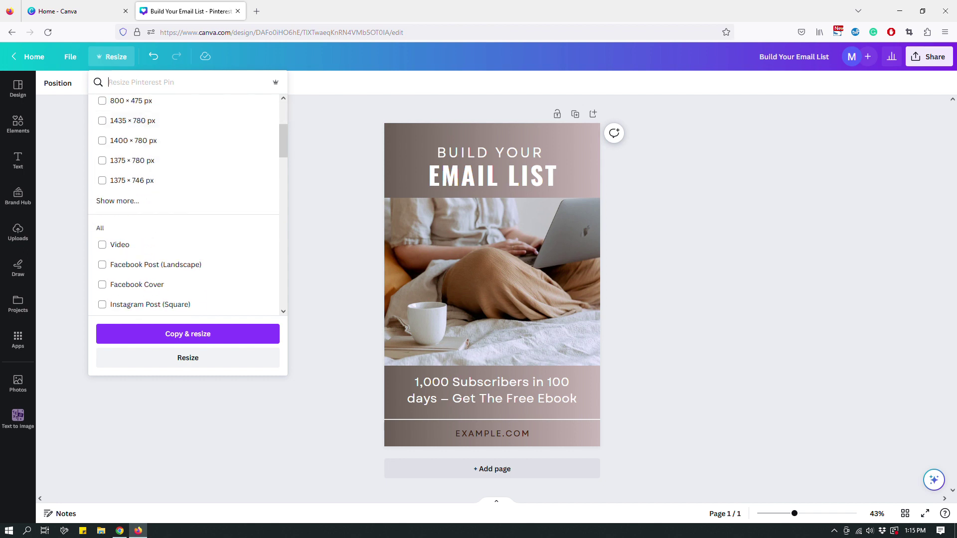
scroll(184, 225, down, 2)
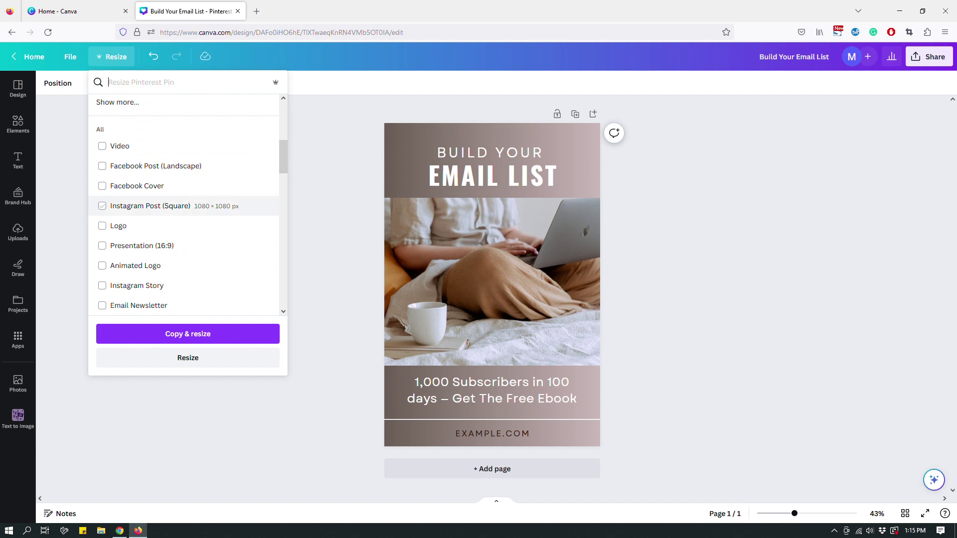
scroll(184, 204, down, 1)
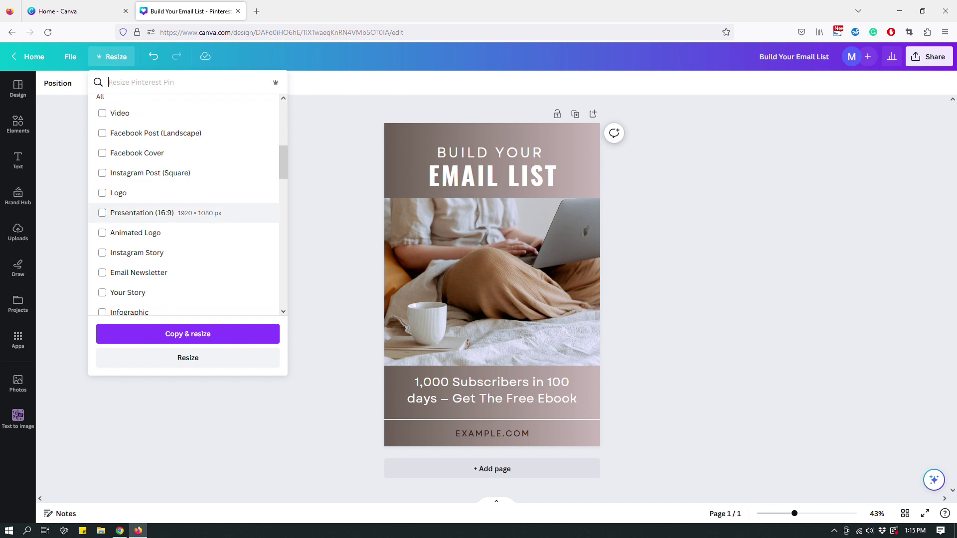
scroll(184, 210, up, 3)
scroll(185, 219, down, 3)
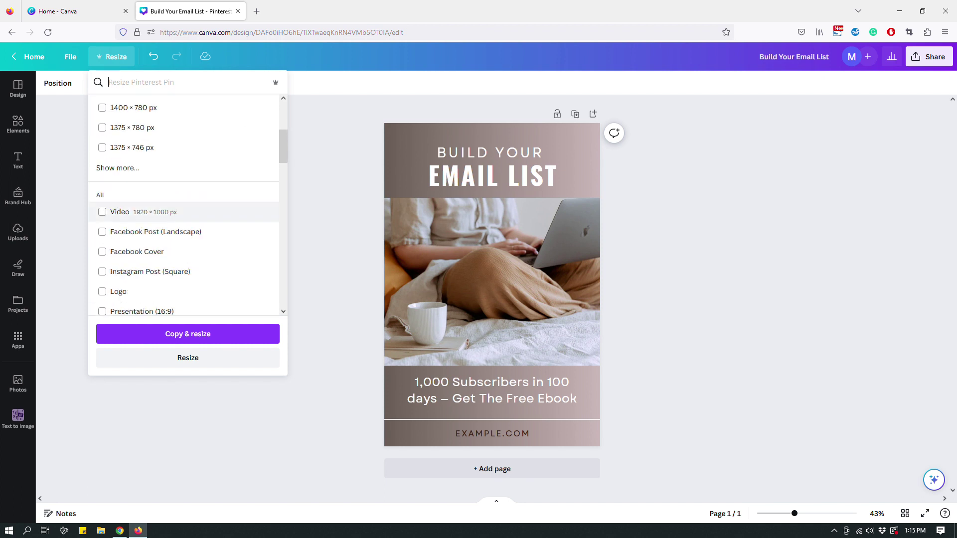
scroll(184, 219, up, 4)
click(102, 140)
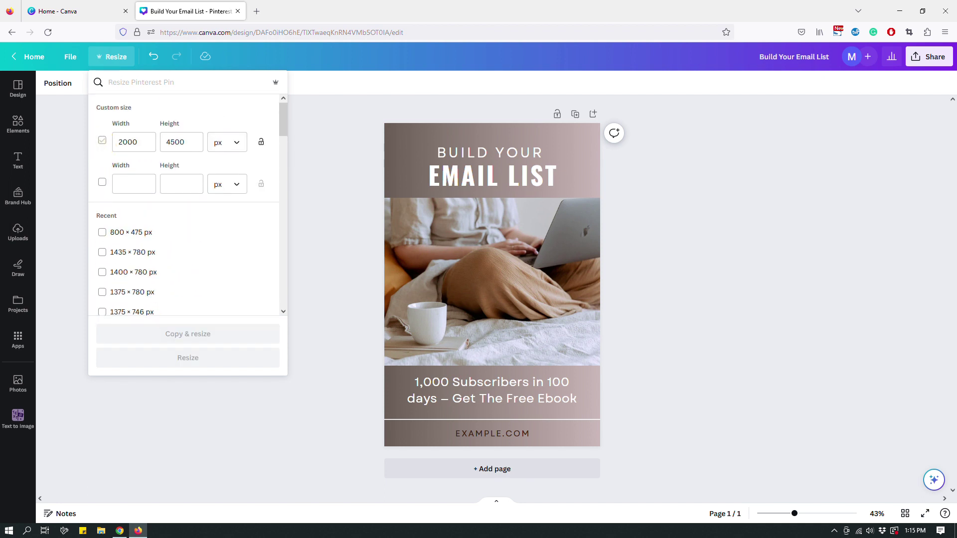
- Select the Instagram Post (Square), Presentation (16:9) and Instagram Story formats for resizing
scroll(185, 259, down, 4)
scroll(184, 263, down, 3)
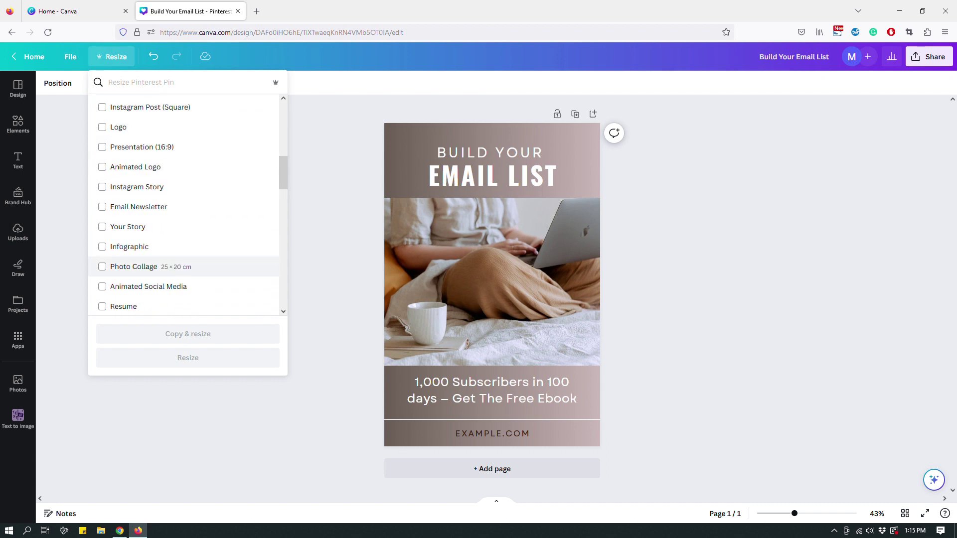
scroll(185, 244, up, 3)
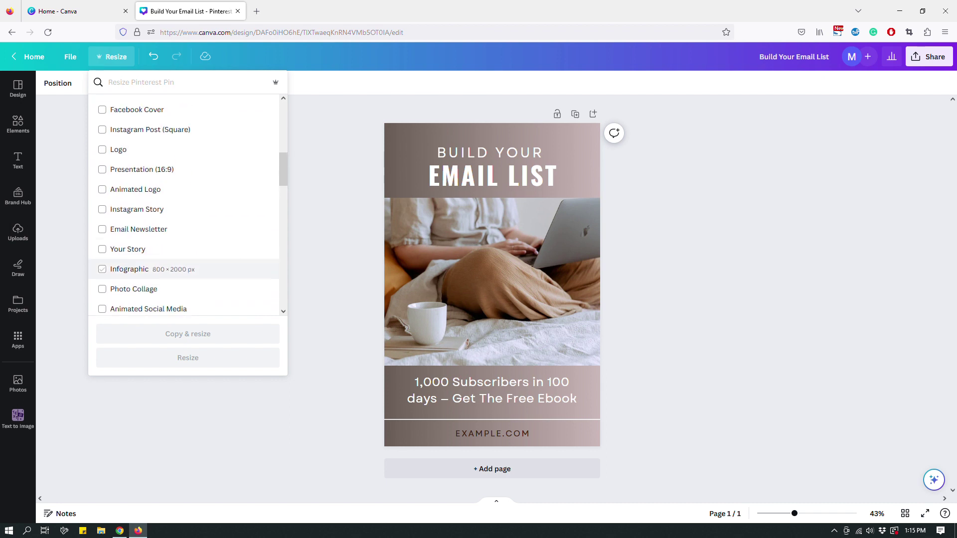
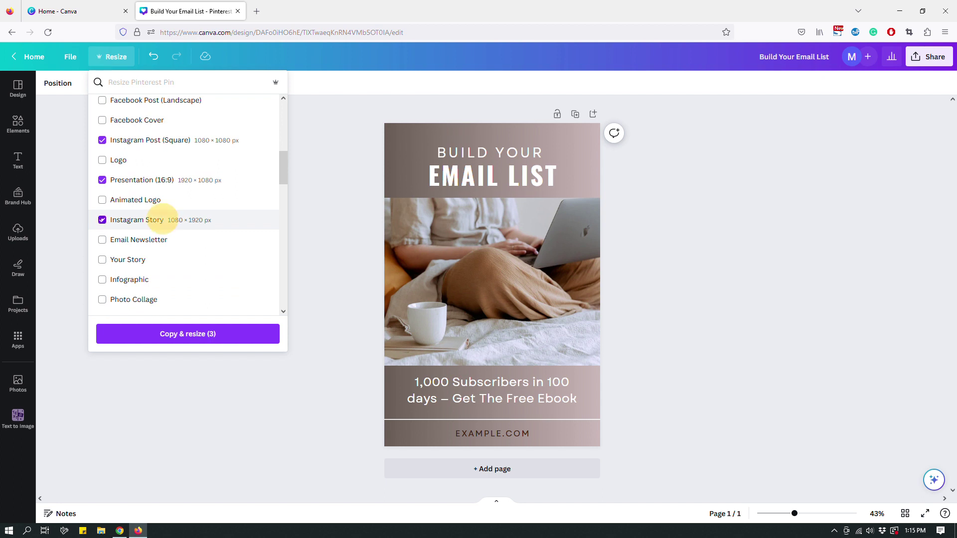
scroll(159, 200, up, 1)
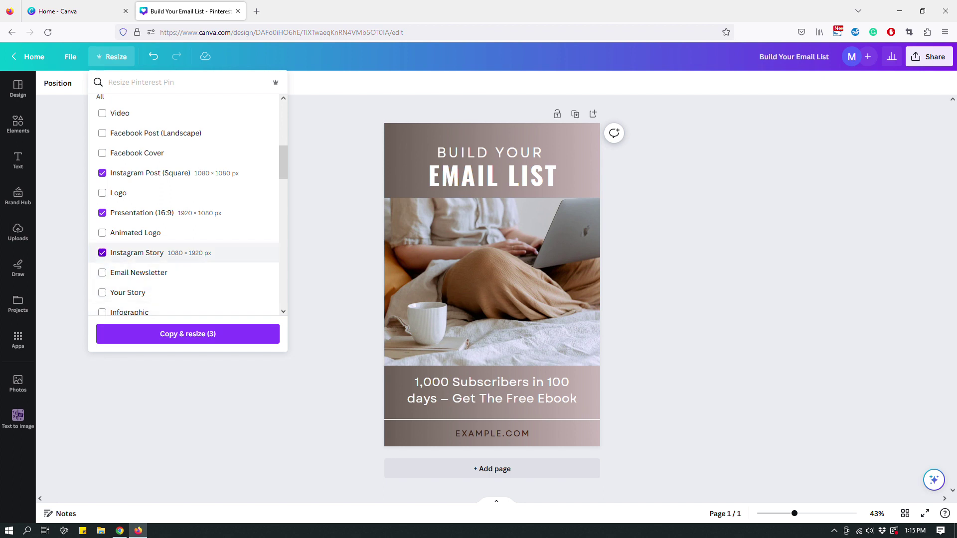
- Deselect the Instagram Story and Presentation (16:9) resize formats
click(102, 253)
click(102, 212)
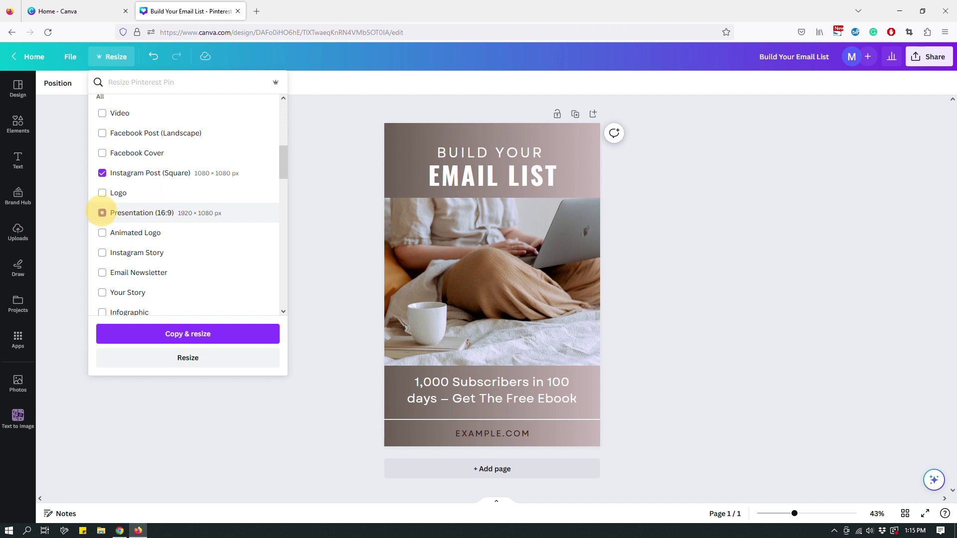
scroll(102, 214, up, 3)
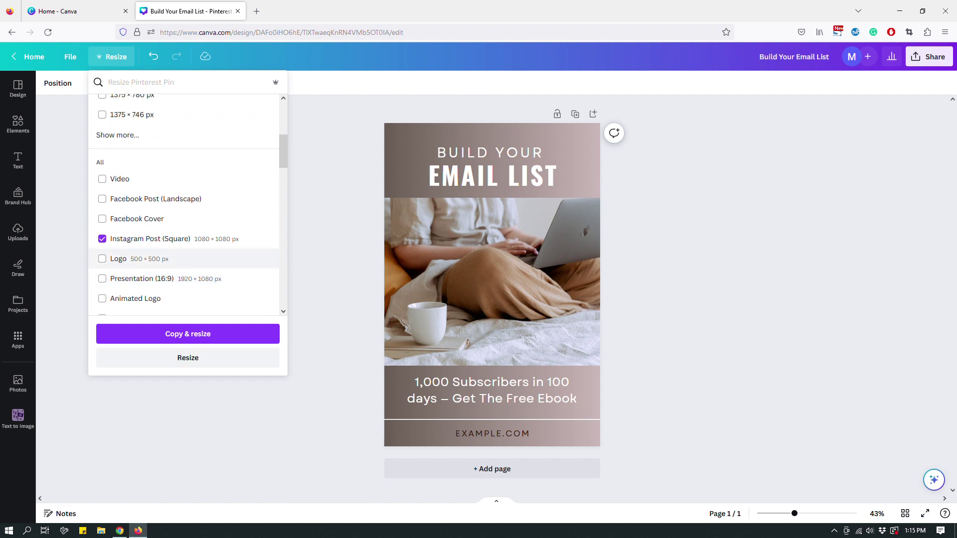
scroll(184, 234, up, 5)
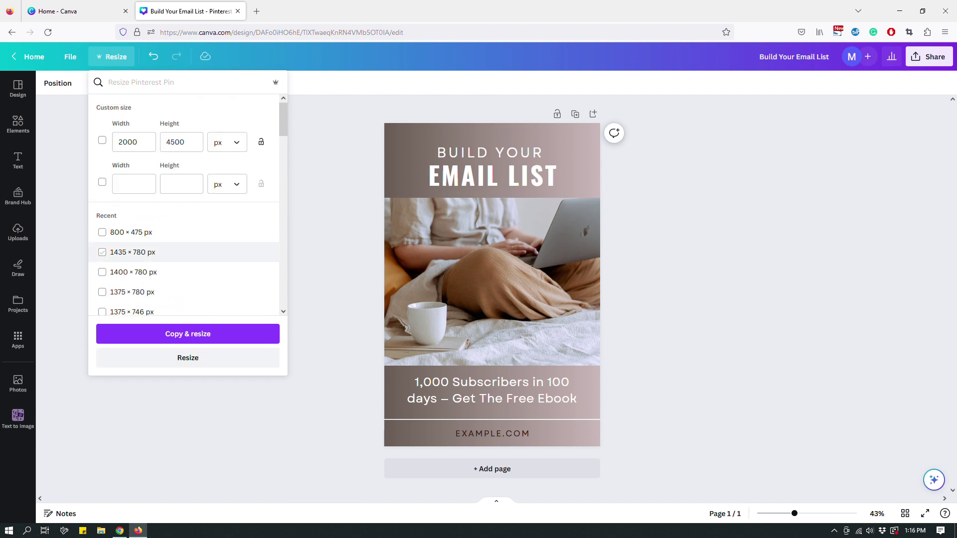
- Add Facebook Post (Landscape), Presentation (16:9) and Instagram Story to the selected Instagram Post (Square) resize format
scroll(184, 205, down, 4)
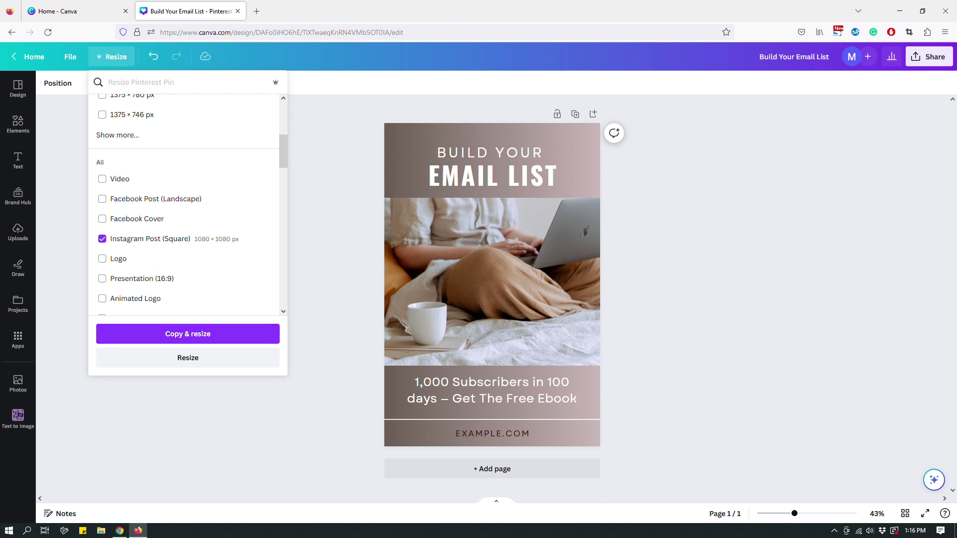
click(668, 278)
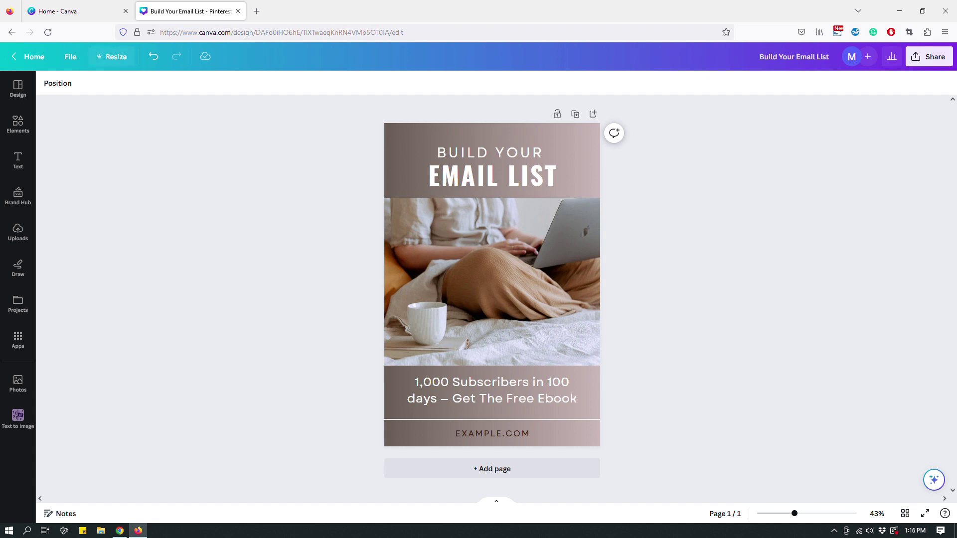
click(116, 56)
scroll(185, 224, down, 3)
scroll(180, 214, down, 2)
click(180, 198)
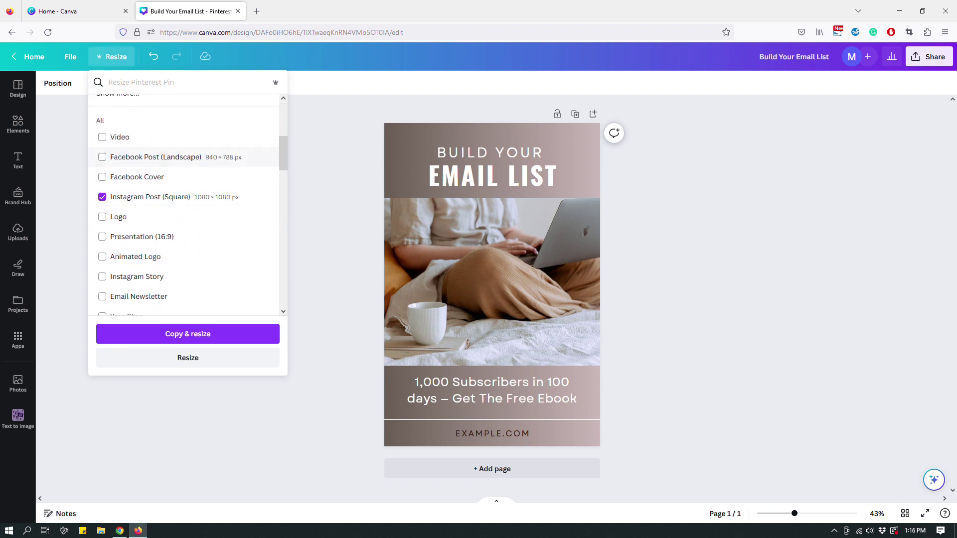
click(128, 158)
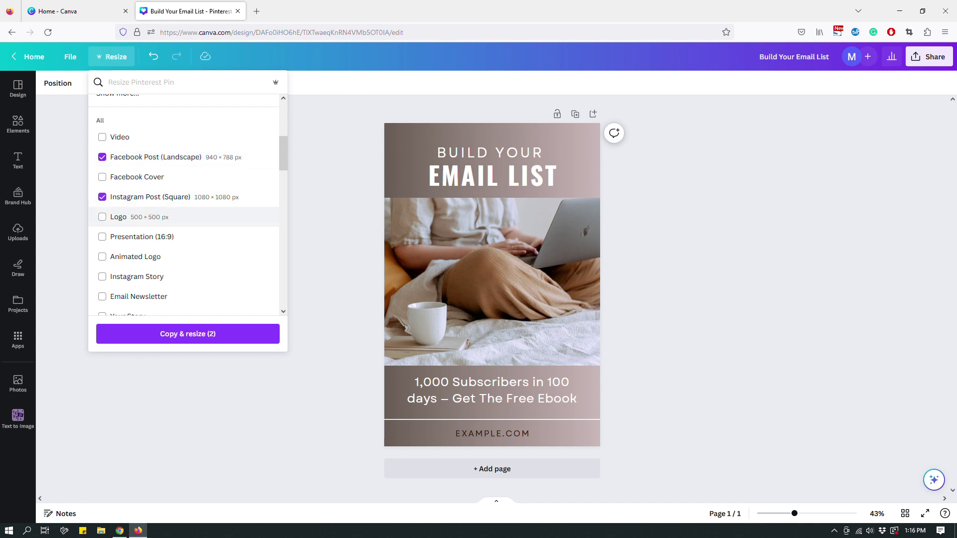
scroll(184, 210, down, 3)
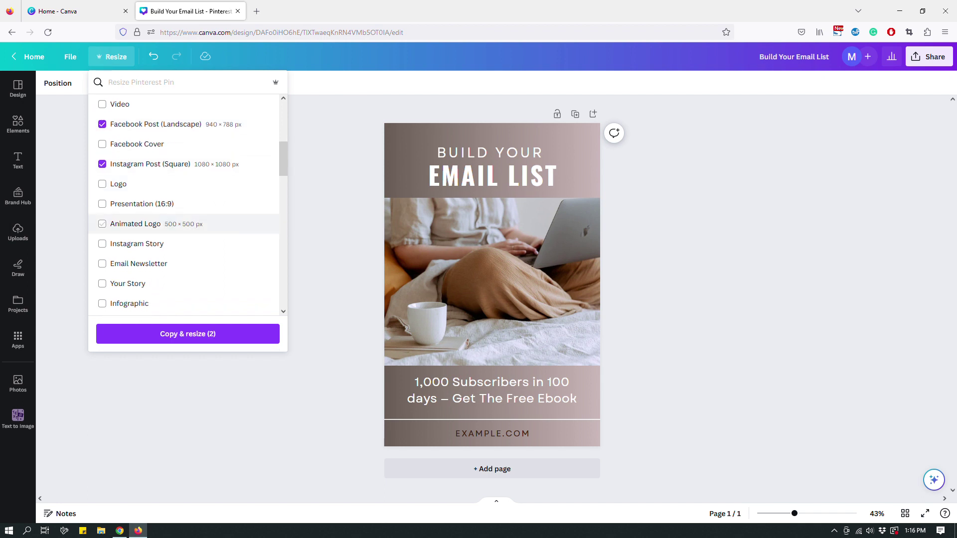
click(137, 171)
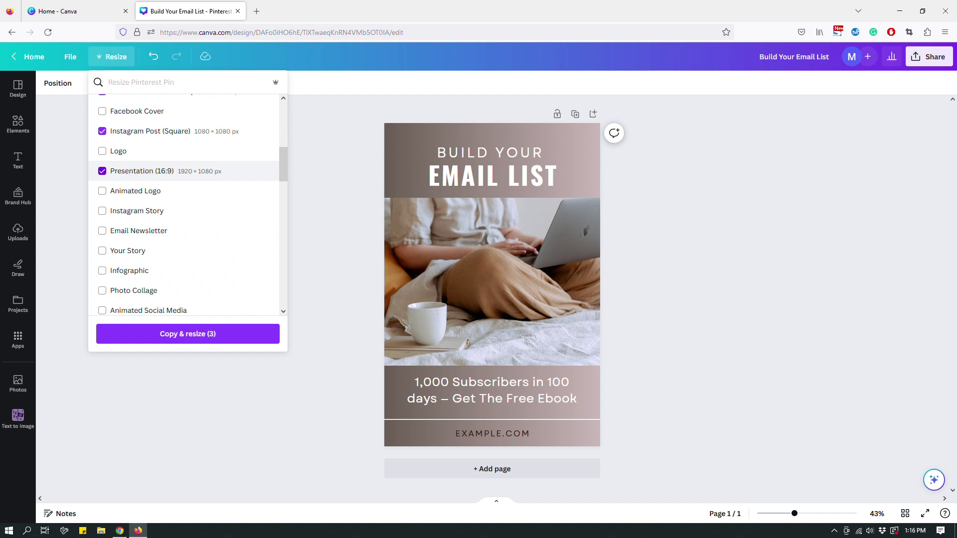
click(137, 211)
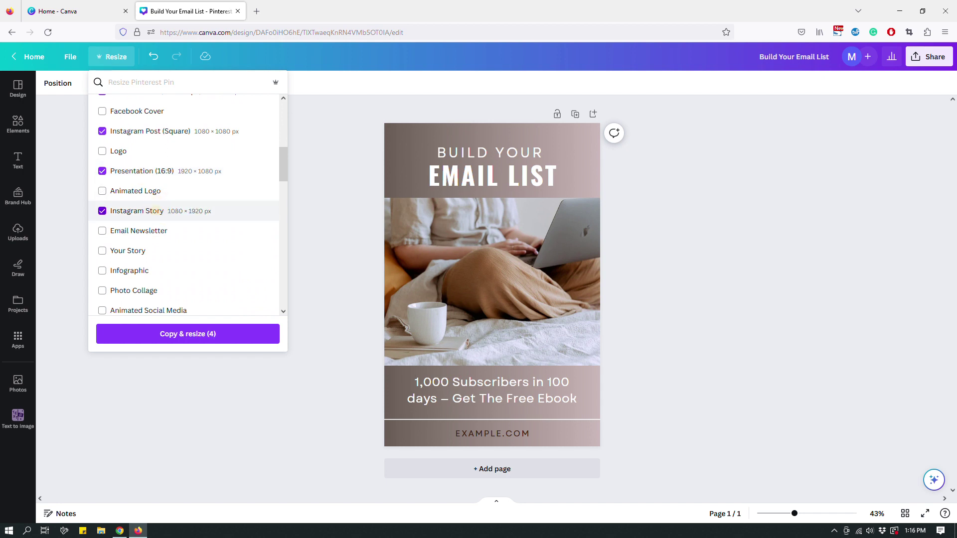
- Copy and resize the pin into the four selected formats, and open each resized copy
scroll(137, 229, up, 5)
scroll(185, 249, down, 10)
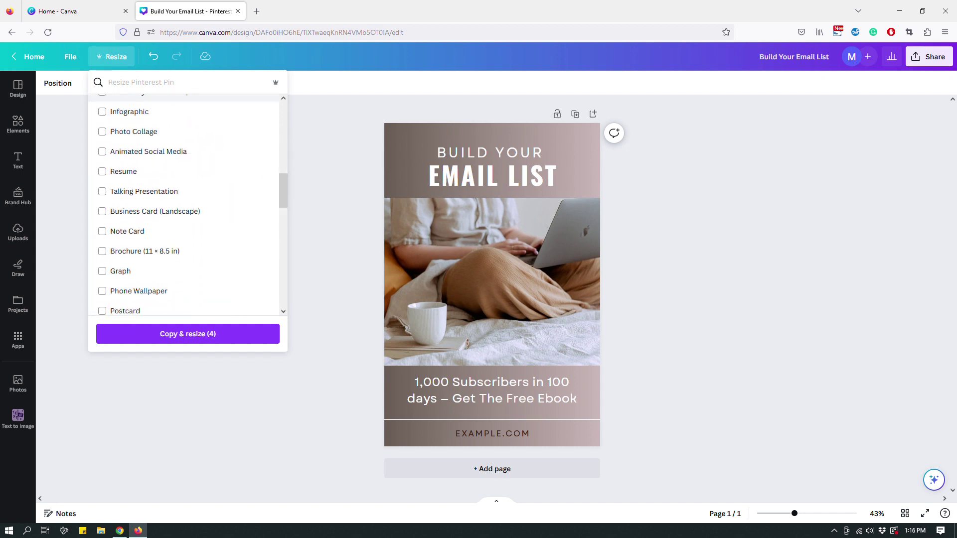
scroll(184, 249, up, 3)
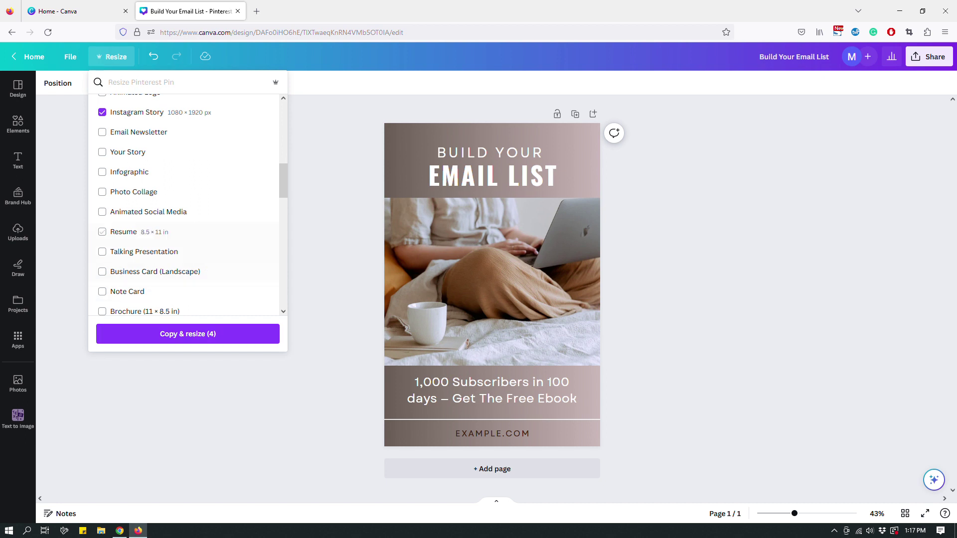
scroll(184, 219, down, 4)
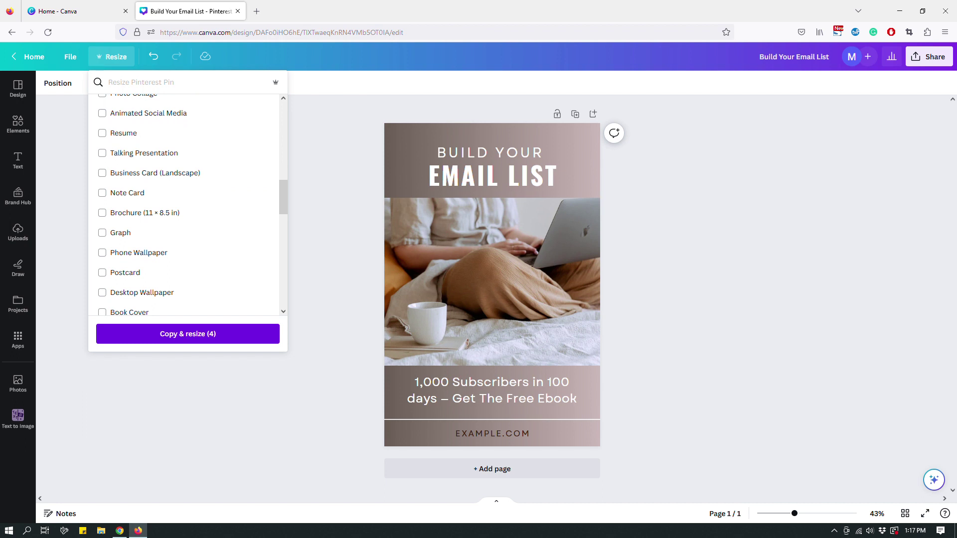
click(190, 335)
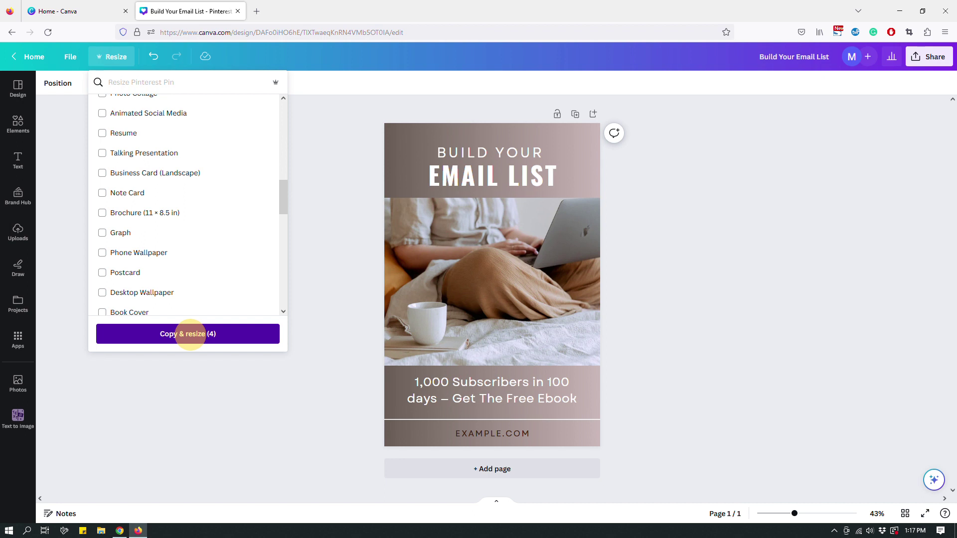
click(190, 334)
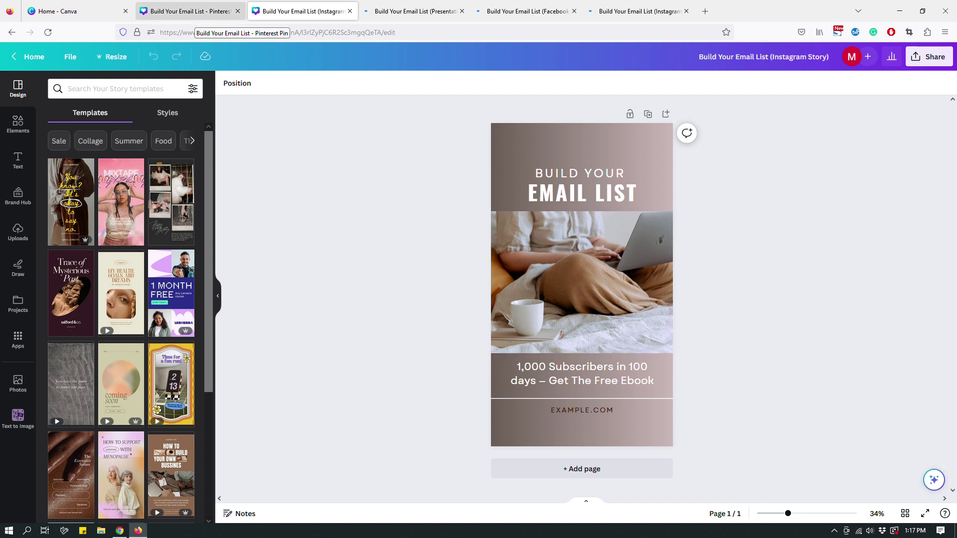
- Review the original pin and its Instagram Story, Presentation (16:9), Facebook Post (Landscape) and Instagram Post (Square) copies
click(187, 11)
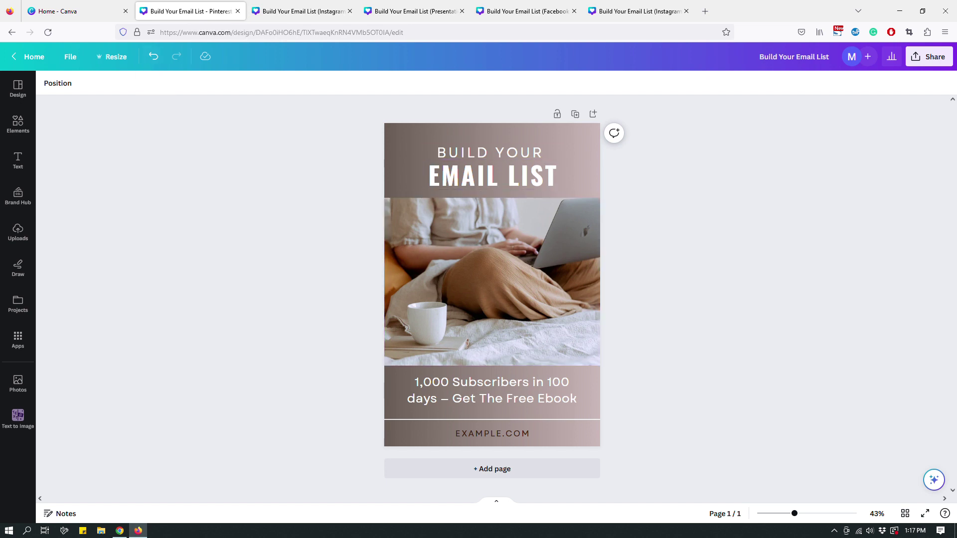
click(319, 11)
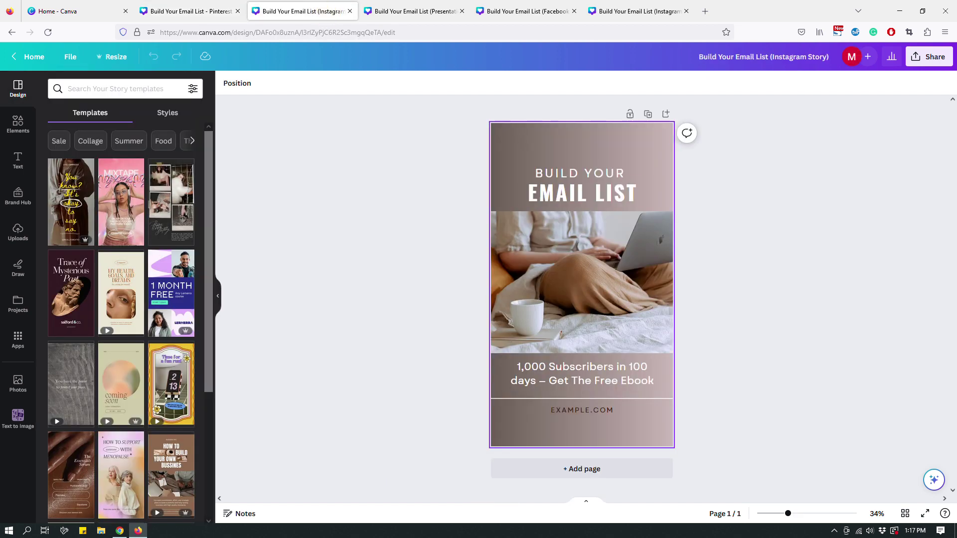
click(417, 11)
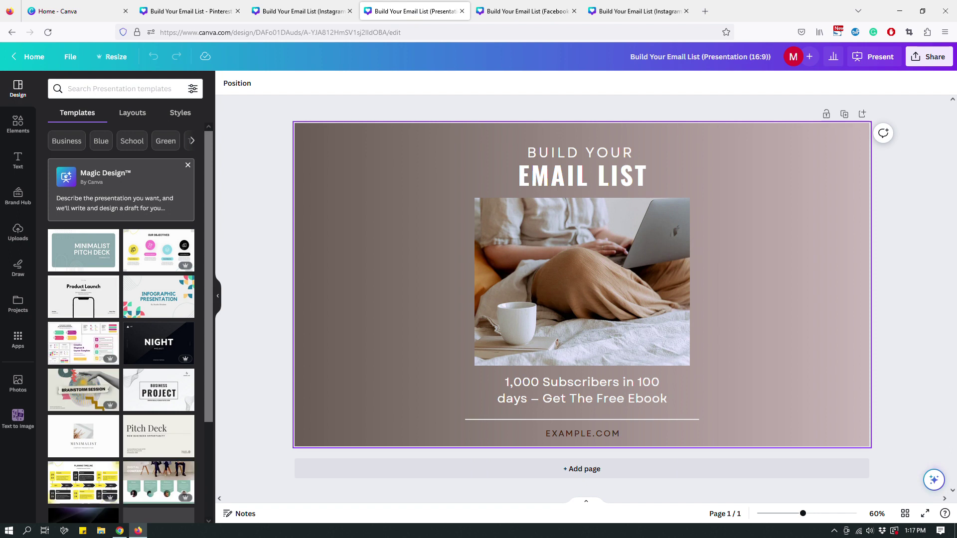
click(529, 11)
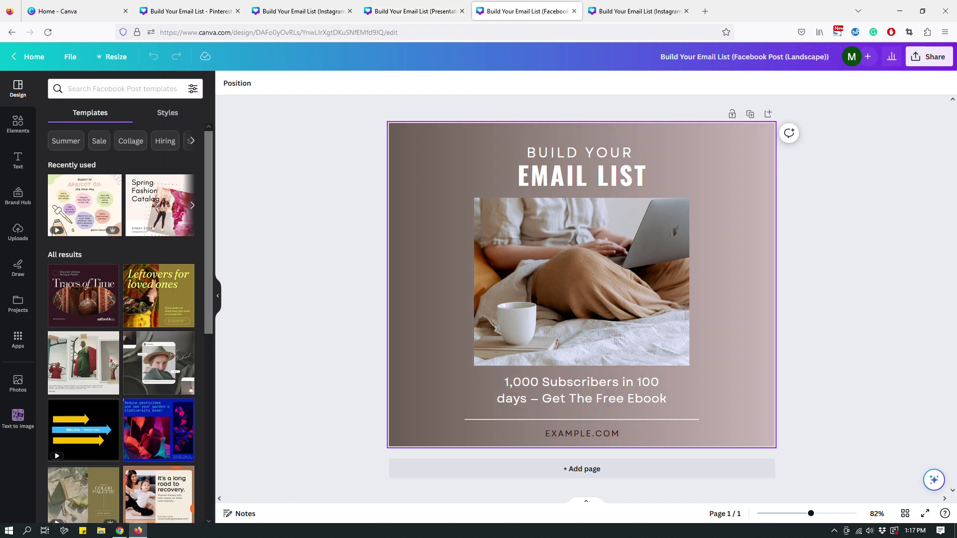
click(638, 11)
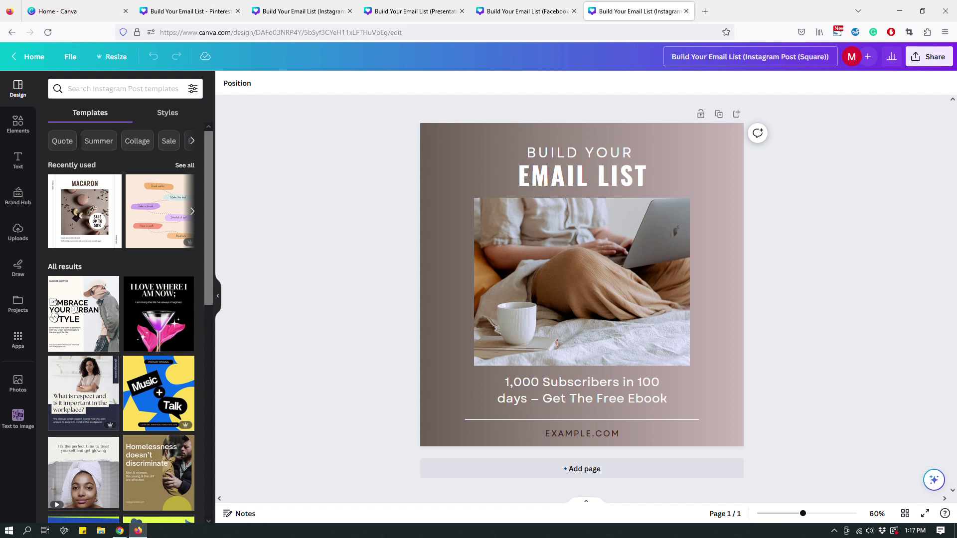
- Highlight the format suffix in the Instagram Post (Square) copy's title and leave the title as it is
click(693, 56)
drag(743, 56, 834, 56)
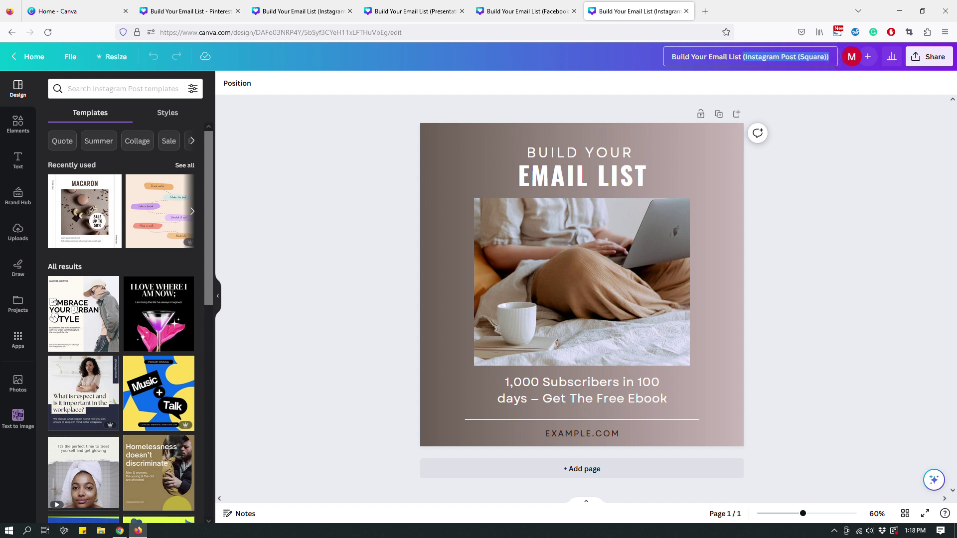
click(839, 135)
- Rename the Facebook Post (Landscape) copy as "Build Your Email List -Facebook"
key(ctrl+shift+Tab)
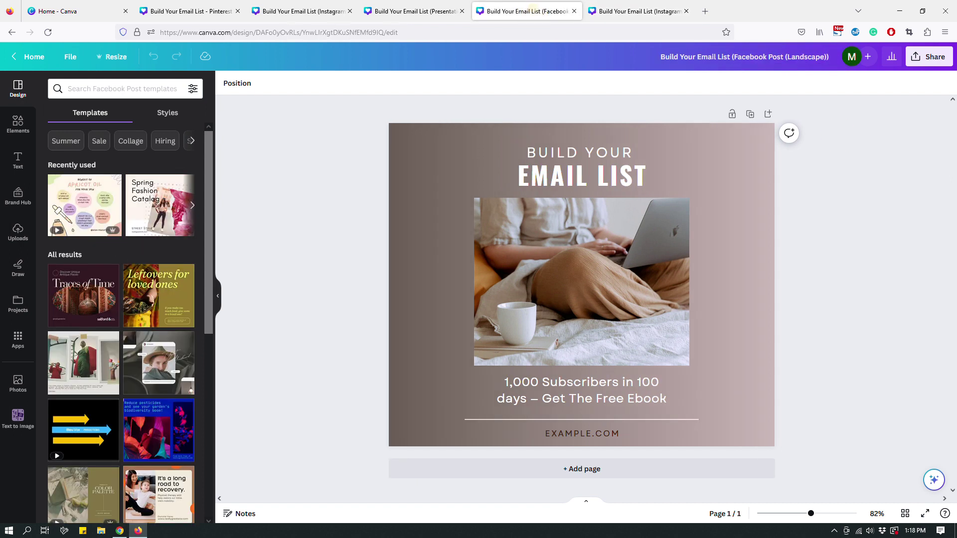
drag(830, 56, 732, 56)
drag(830, 56, 732, 56)
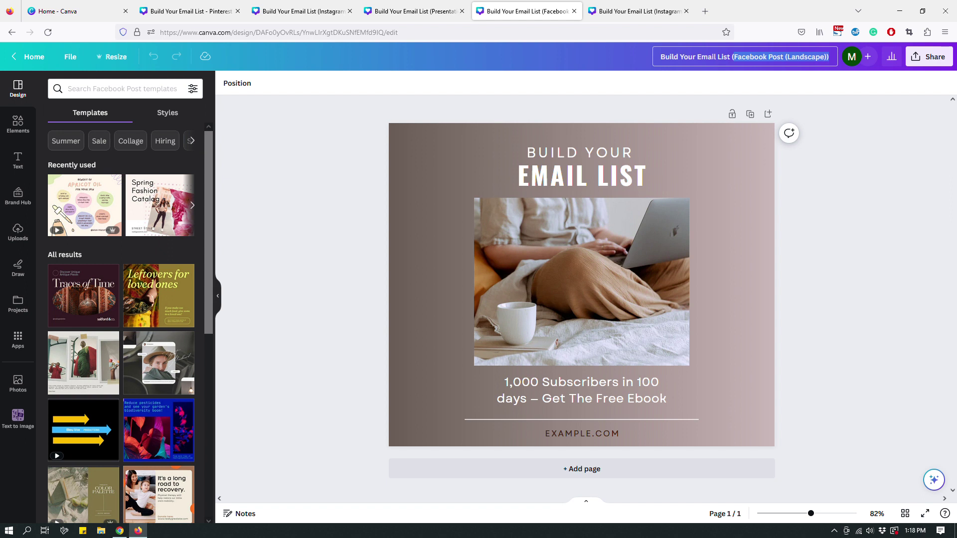
drag(732, 56, 830, 56)
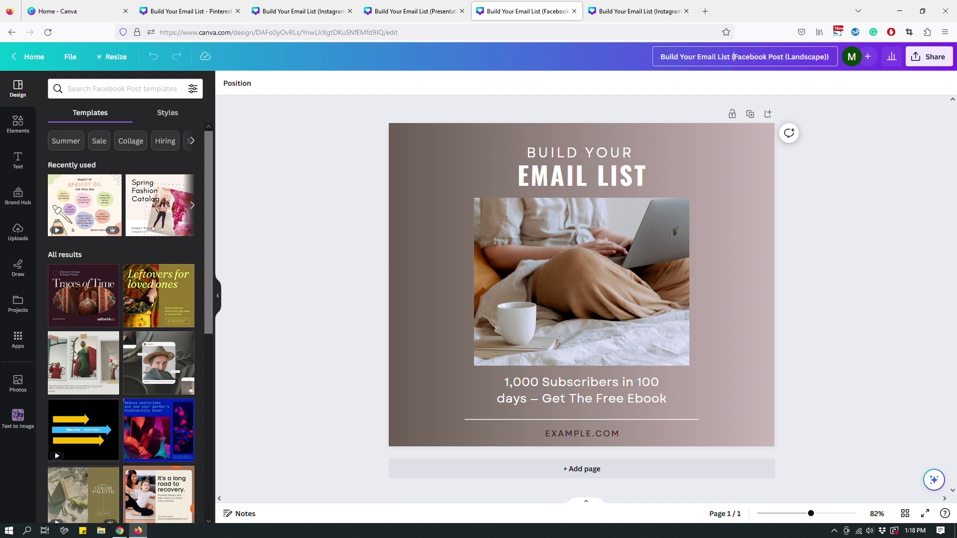
text(-Facebook)
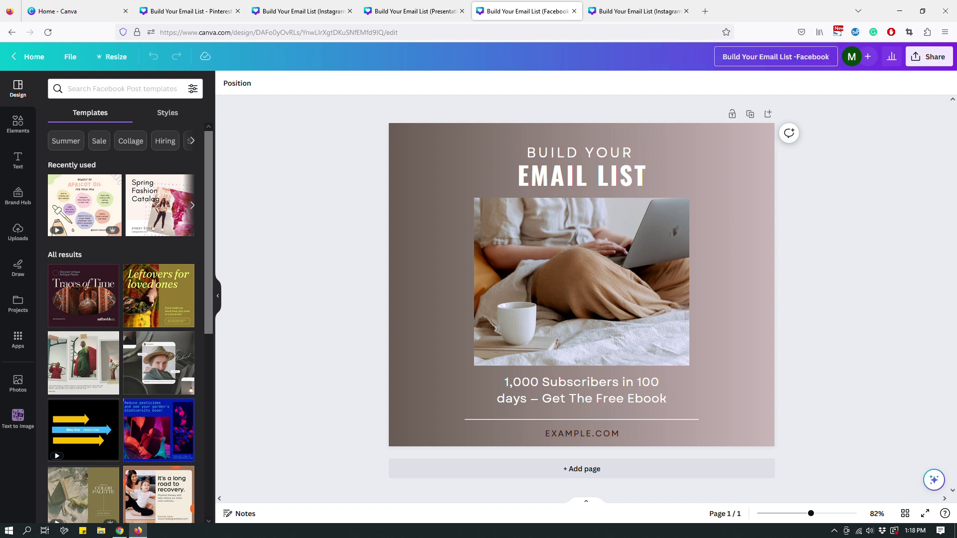
key(Return)
- Compare the layouts of the resized copies with the original Pinterest pin
click(302, 11)
click(414, 11)
click(497, 11)
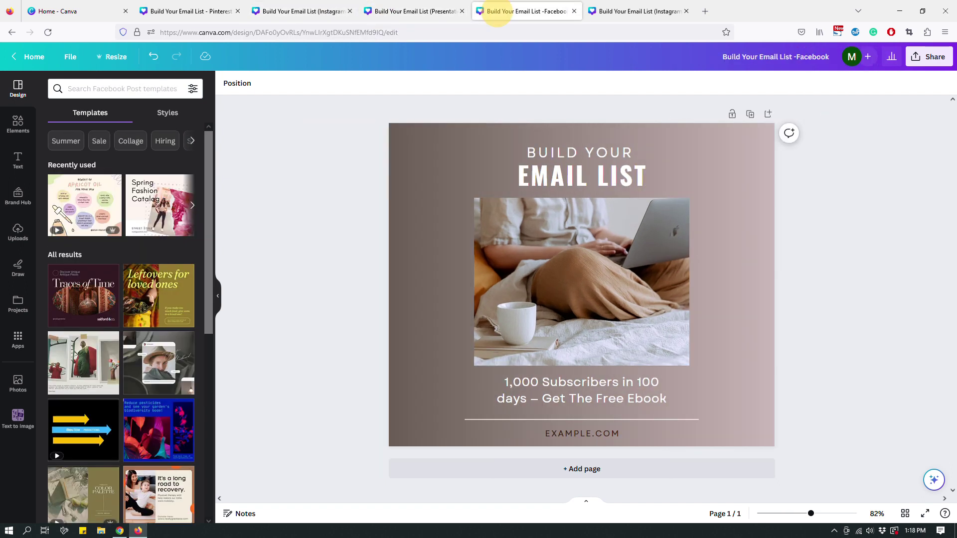
click(611, 11)
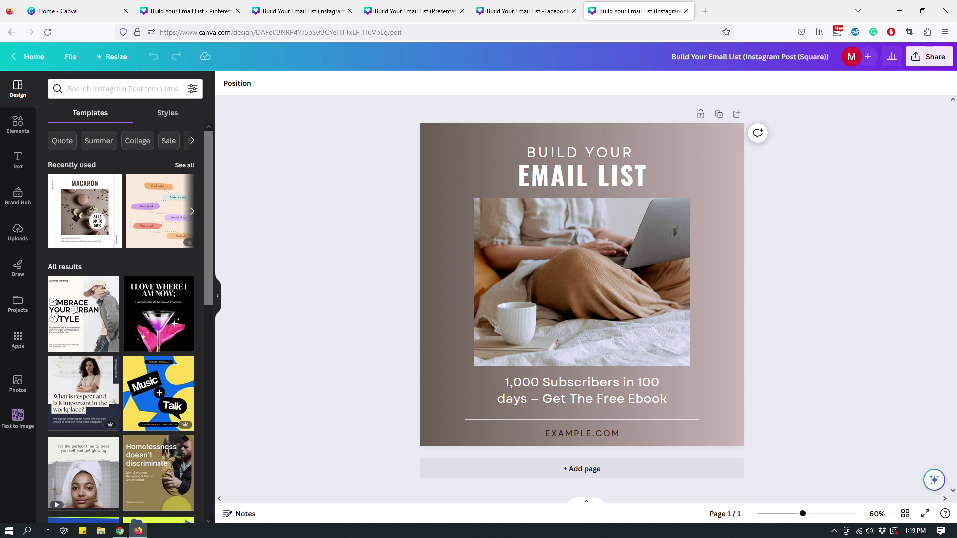
click(300, 11)
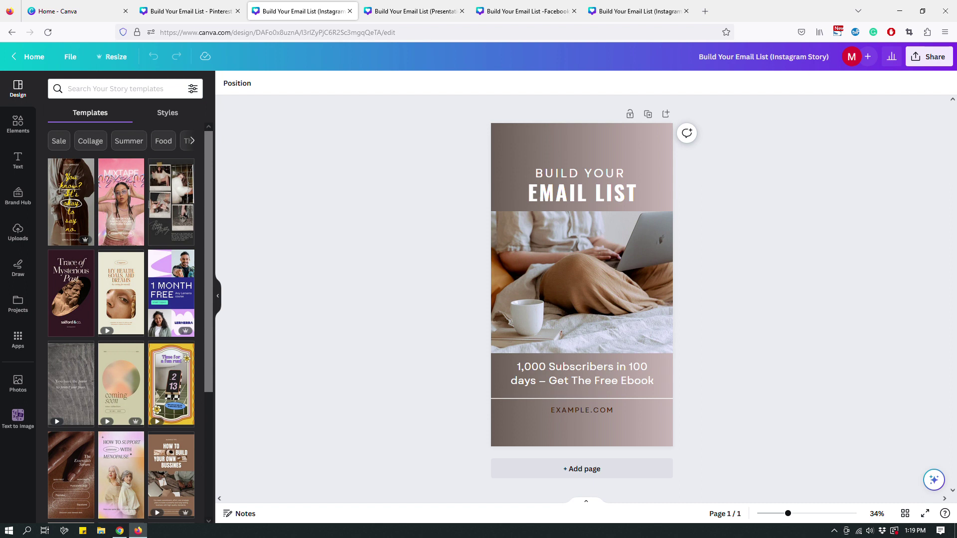
click(190, 11)
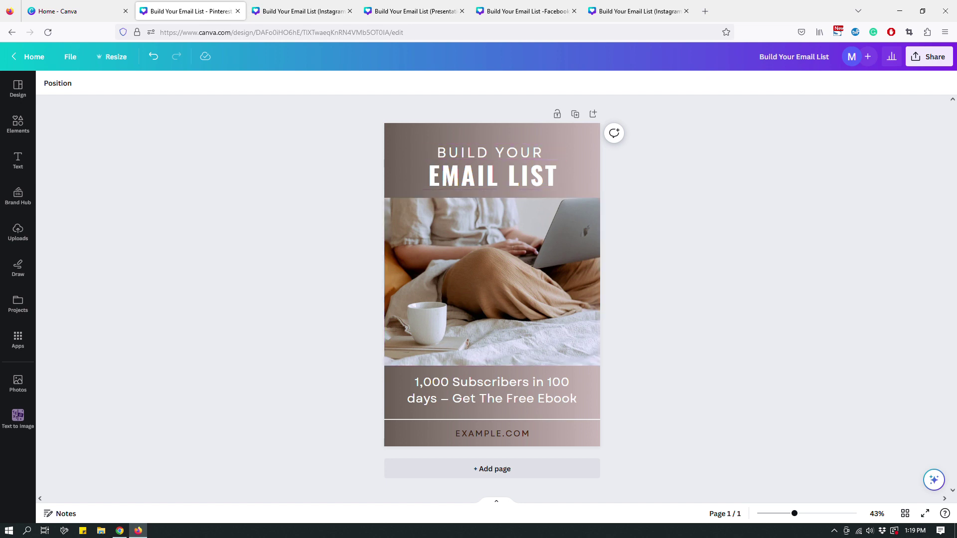
- In the Instagram Story copy, move the divider line and the EXAMPLE.COM text down near the page's lower edge
click(299, 11)
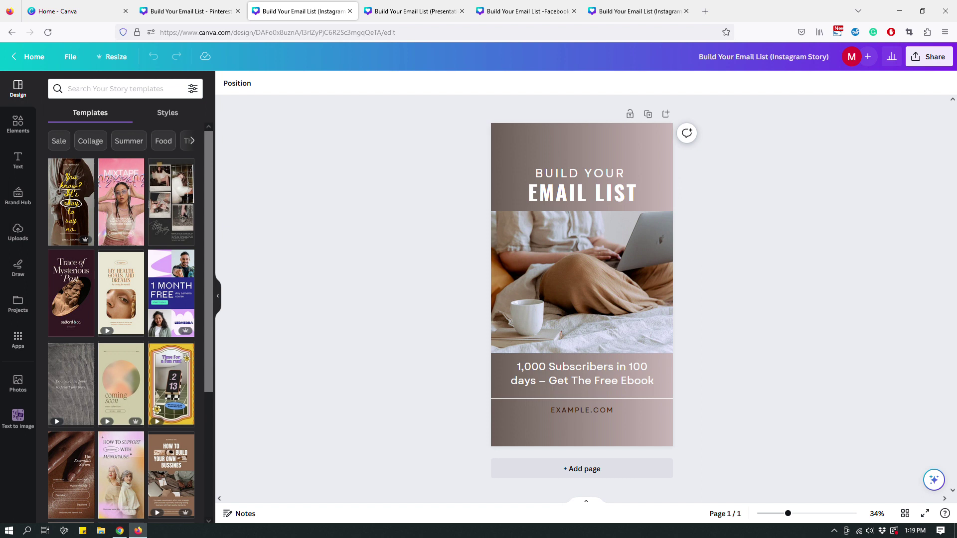
drag(697, 425, 604, 398)
key(shift+Down)
key(shift+Down)
key(shift+Down)
key(shift+Down)
key(shift+Down)
key(shift+Down)
key(shift+Down)
key(shift+Down)
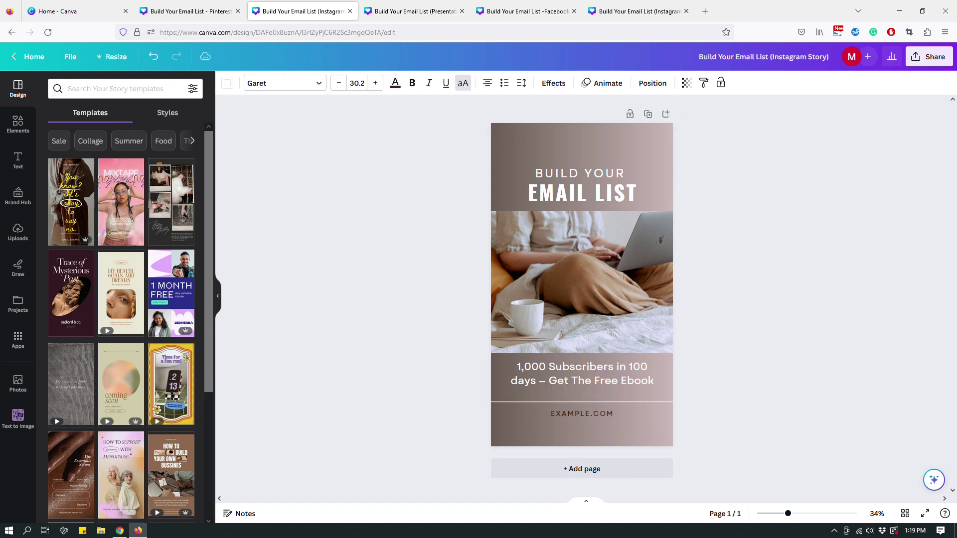
key(shift+Down)
key(shift+Down)
key(shift+Down)
key(shift+Down)
key(shift+Down)
key(shift+Down)
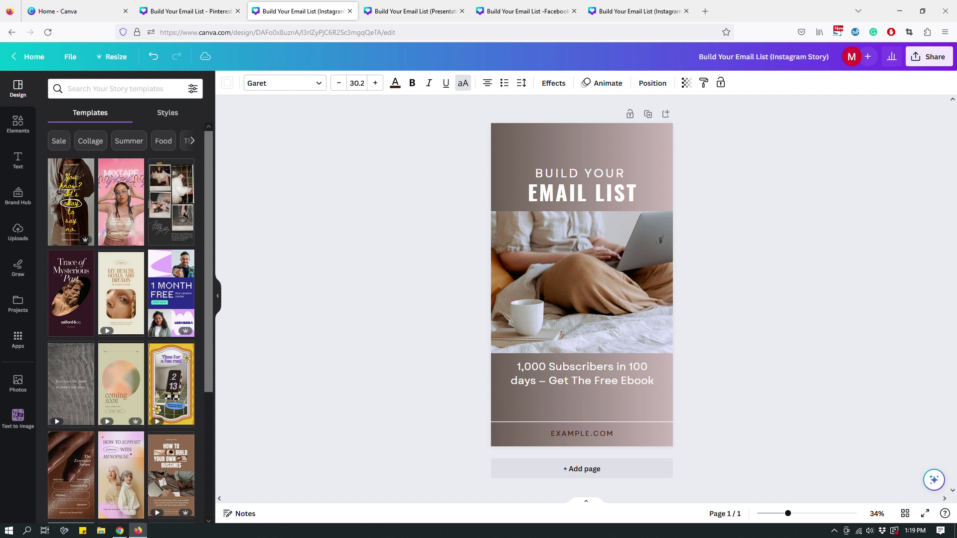
- Move the "1,000 Subscribers in 100 days – Get The Free Ebook" text down to just above the divider line
click(611, 380)
key(shift+Down)
key(shift+Down)
key(shift+Down)
key(shift+Down)
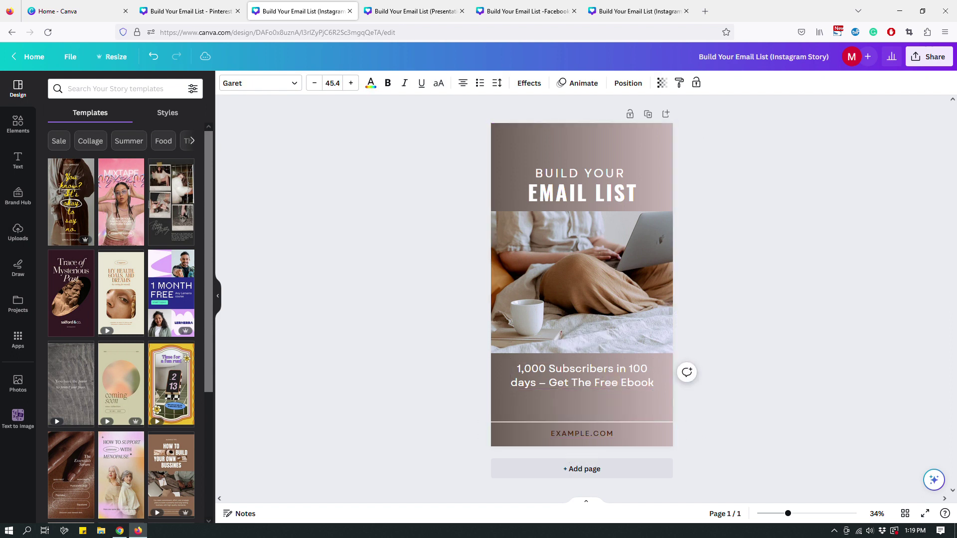
key(shift+Down)
key(shift+Down)
key(shift+Down)
key(shift+Down)
key(shift+Down)
key(shift+Down)
key(shift+Down)
key(shift+Down)
key(shift+Down)
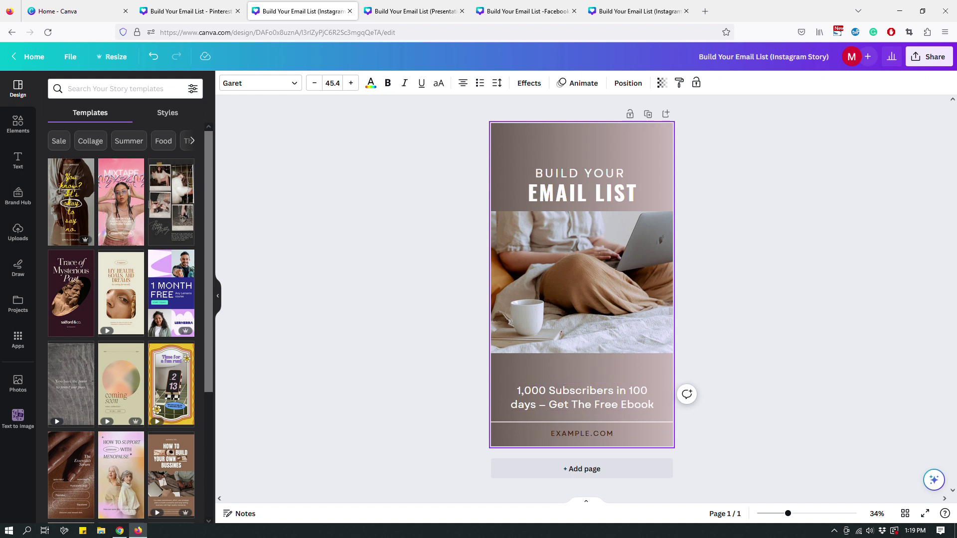
- Move the "BUILD YOUR" and "EMAIL LIST" heading lines together up towards the page's upper edge
click(722, 175)
drag(702, 201, 597, 165)
key(shift+Up)
key(shift+Up)
key(shift+Up)
key(shift+Up)
key(shift+Up)
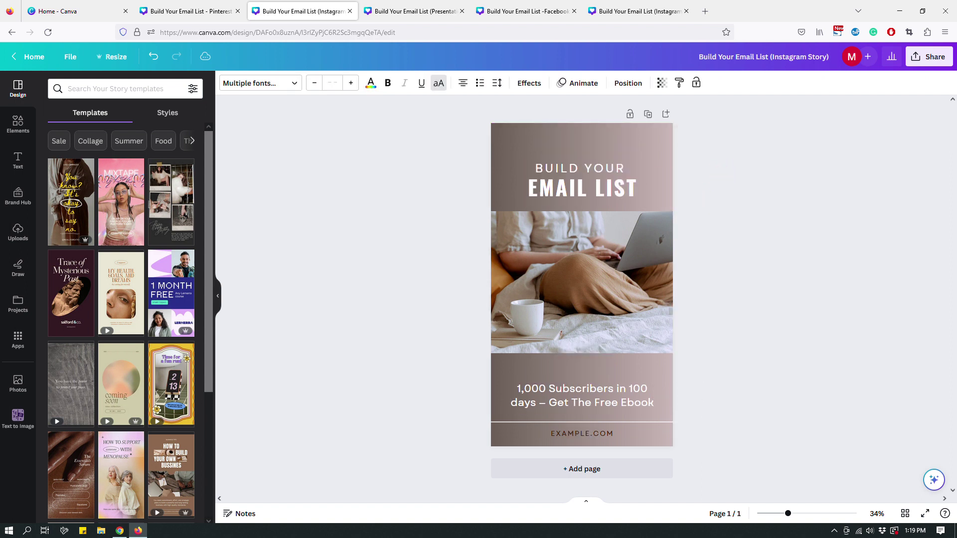
key(shift+Up)
key(shift+Up)
key(shift+Up)
key(shift+Up)
key(shift+Up)
key(shift+Up)
key(shift+Up)
key(shift+Up)
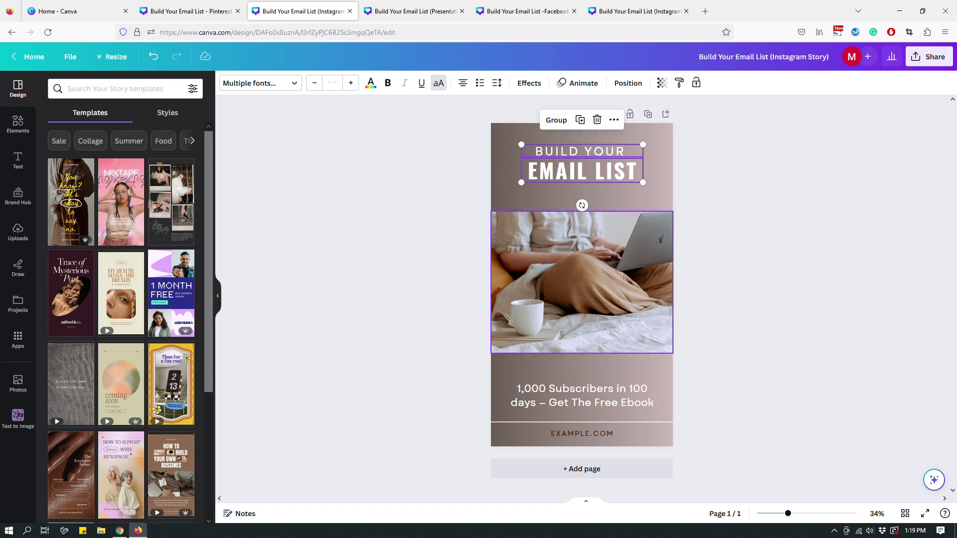
- Extend the photo upward to a height of about 959, and stretch its lower edge down towards the subscriber text
click(625, 282)
drag(582, 212, 583, 192)
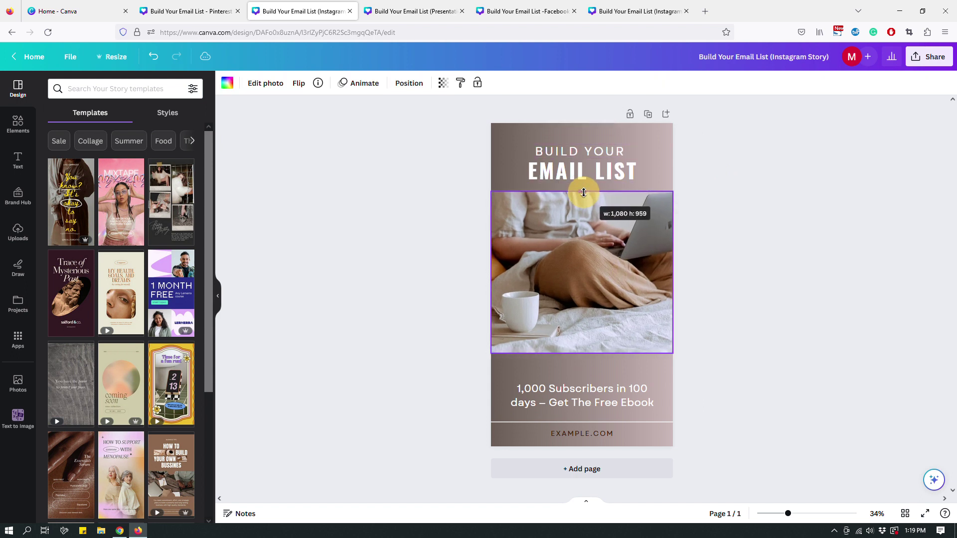
drag(582, 353, 584, 370)
- Nudge the two heading lines slightly up, and lower the photo's upper edge to leave more room below the heading
click(756, 325)
drag(683, 172, 633, 150)
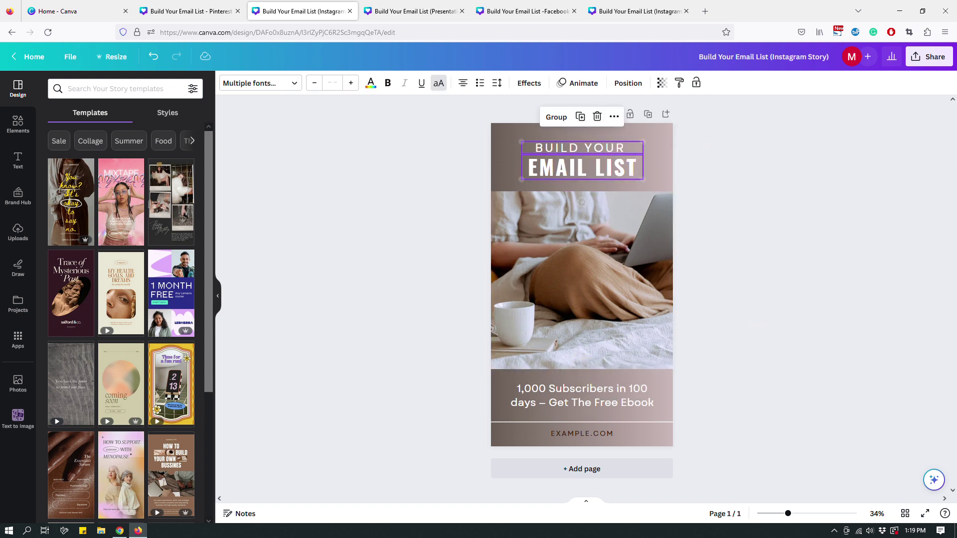
click(808, 195)
click(600, 298)
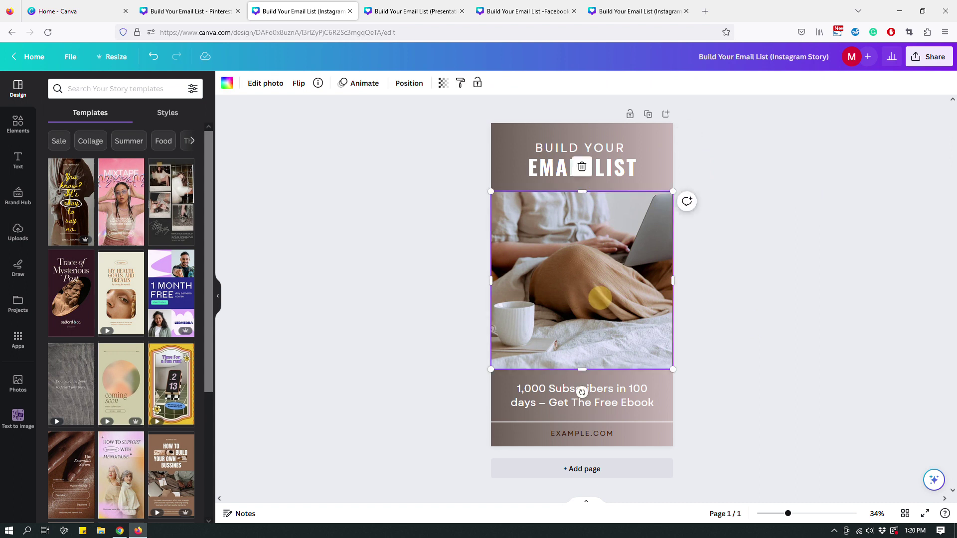
drag(581, 192, 581, 201)
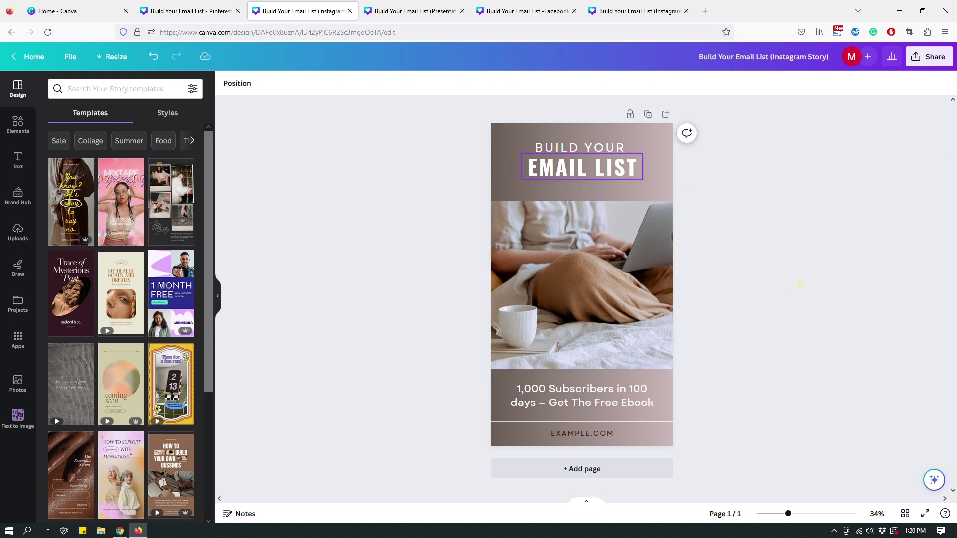
- Scale the "EMAIL LIST" line up to font size 114 and move it slightly down, midway above the photo
click(620, 171)
drag(643, 180, 655, 185)
drag(522, 181, 509, 184)
click(580, 172)
drag(581, 172, 582, 177)
- Increase the "BUILD YOUR" line's font size to 59.8
click(626, 148)
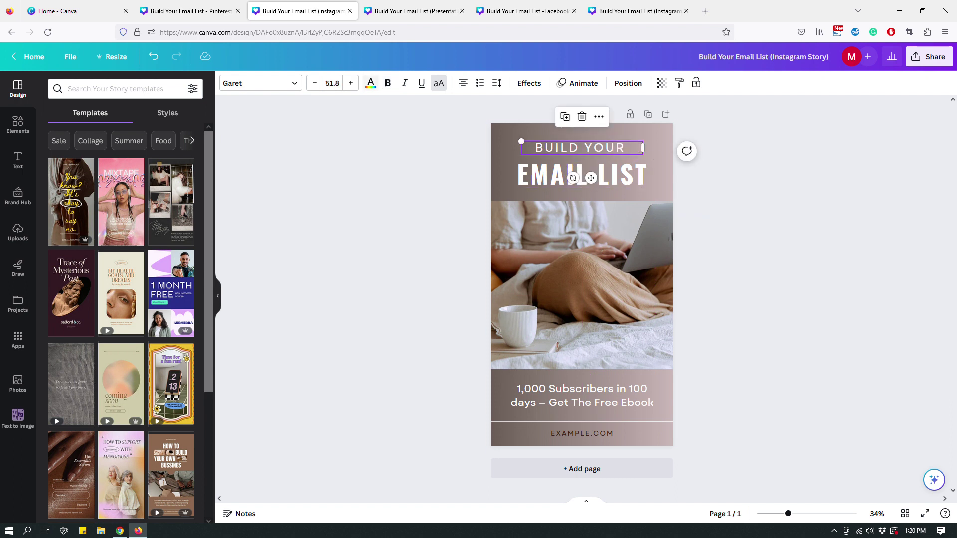
click(352, 82)
click(351, 82)
click(351, 83)
click(351, 83)
click(351, 83)
click(351, 83)
click(351, 83)
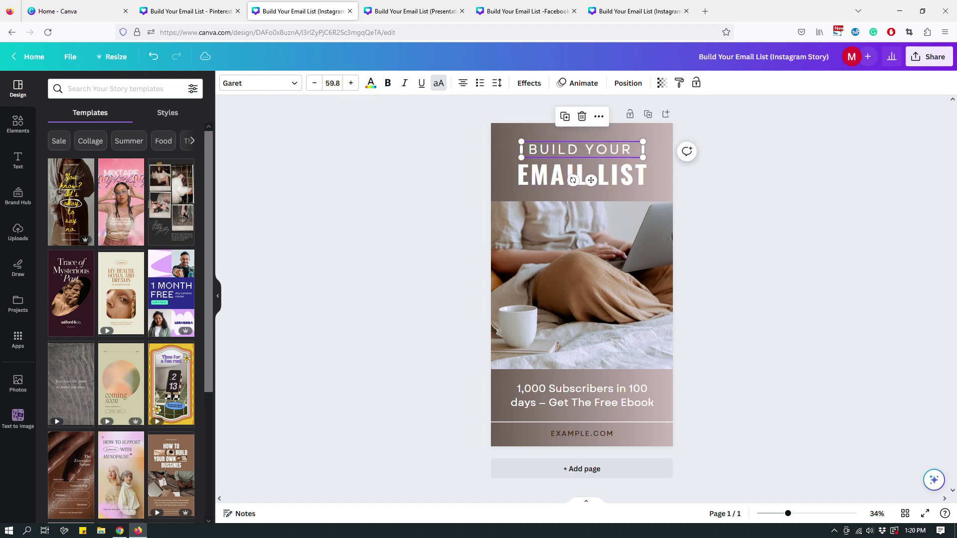
click(773, 240)
- Increase the "EMAIL LIST" line's font size to 125
click(626, 172)
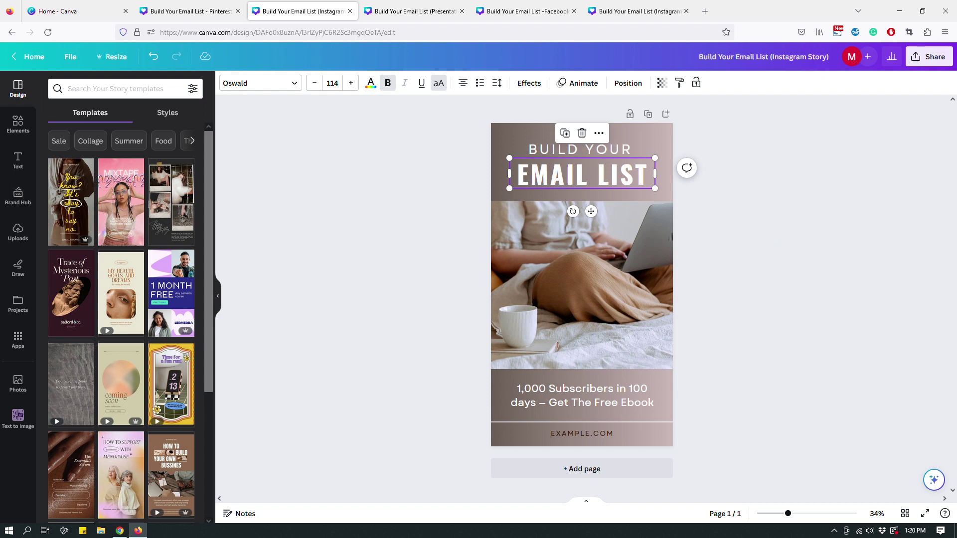
click(351, 83)
click(351, 83)
double_click(351, 82)
click(351, 83)
click(351, 83)
double_click(351, 83)
click(351, 83)
click(351, 83)
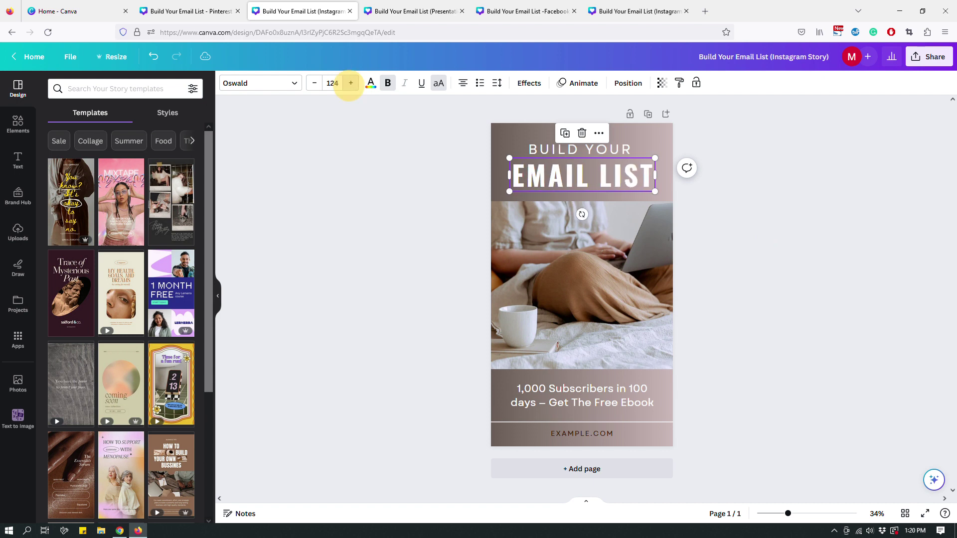
click(351, 83)
click(755, 270)
- Move the "BUILD YOUR" line slightly down, closer to the "EMAIL LIST" line
click(625, 148)
drag(626, 148, 626, 150)
click(631, 177)
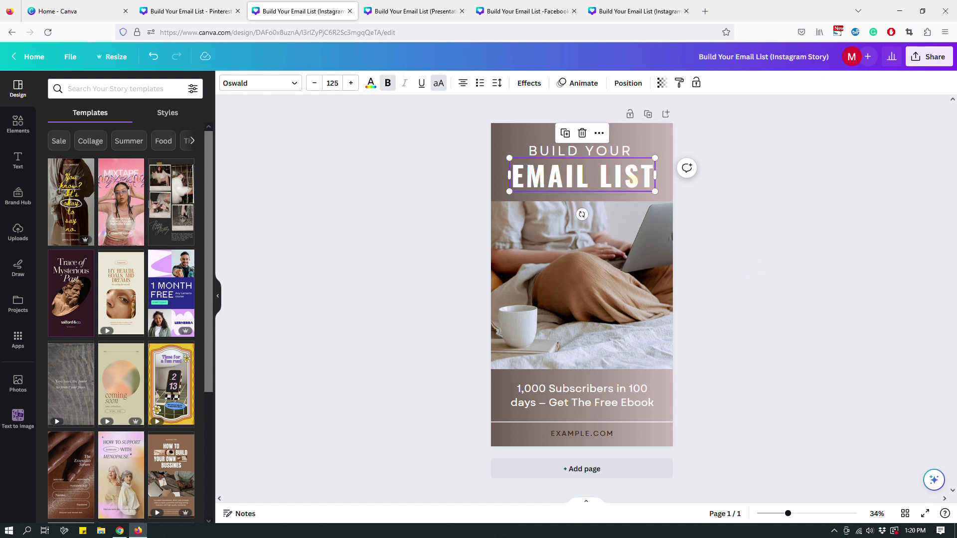
click(764, 188)
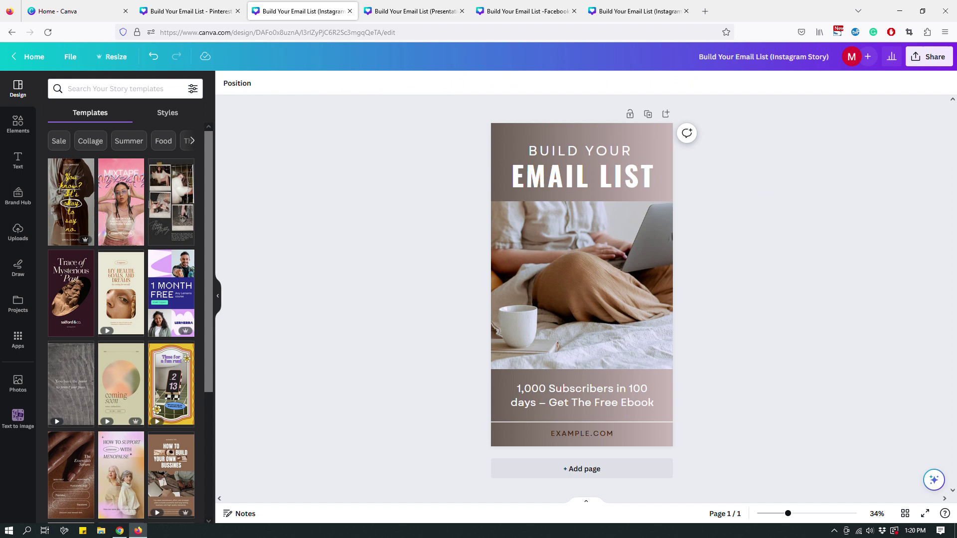
- Increase the font size of the EXAMPLE.COM text under the divider line to 37.2
click(582, 434)
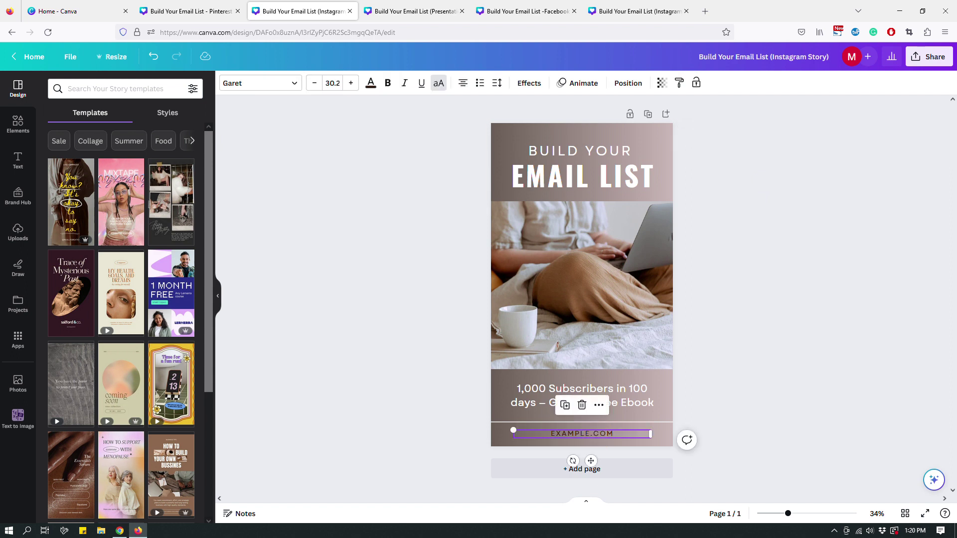
click(351, 83)
click(351, 83)
click(351, 83)
click(351, 82)
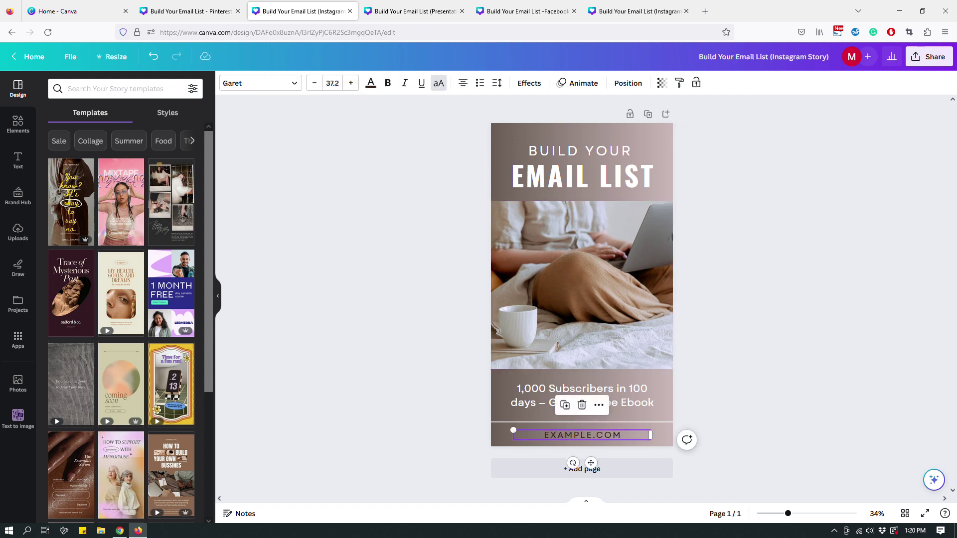
click(797, 342)
click(581, 434)
click(801, 350)
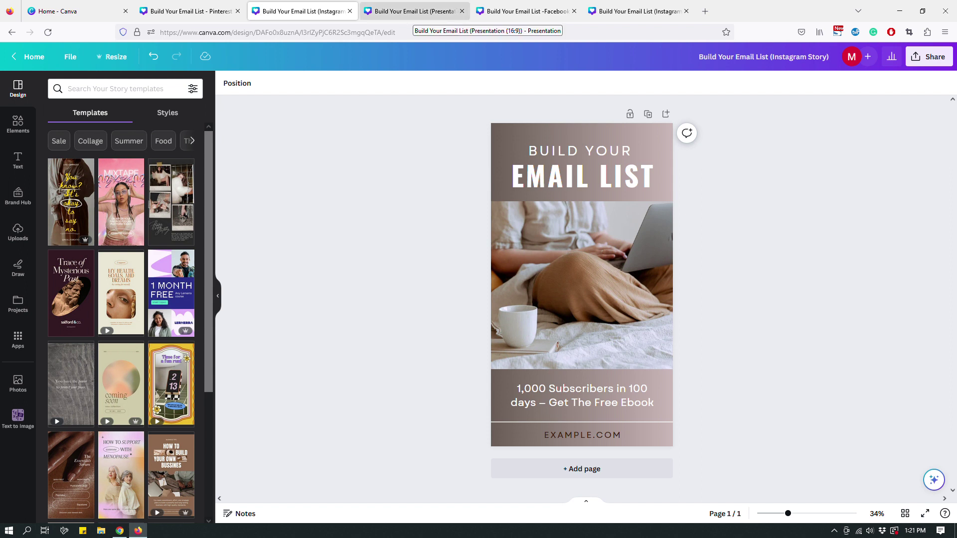
- Switch to the Presentation (16:9) copy, move the photo to the page's left half and enlarge it proportionally
click(412, 11)
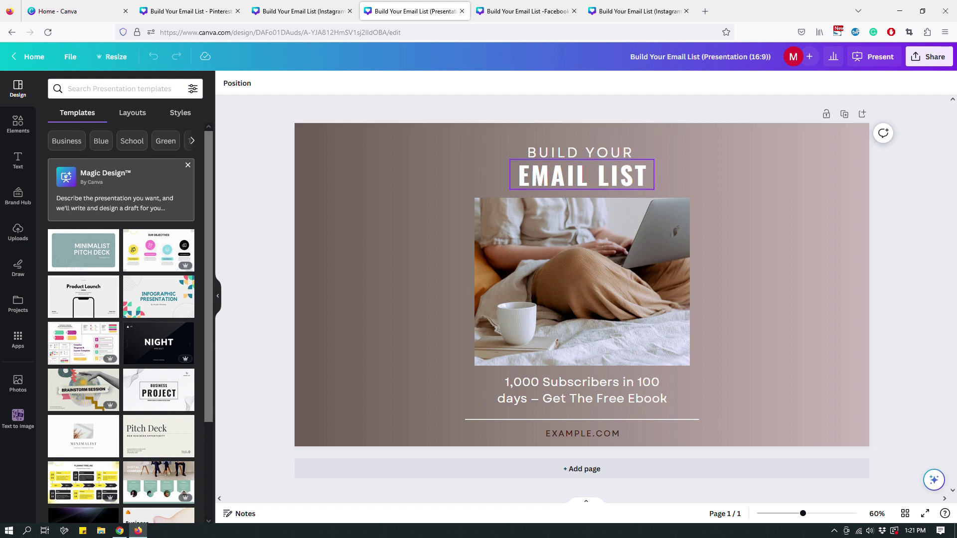
click(606, 260)
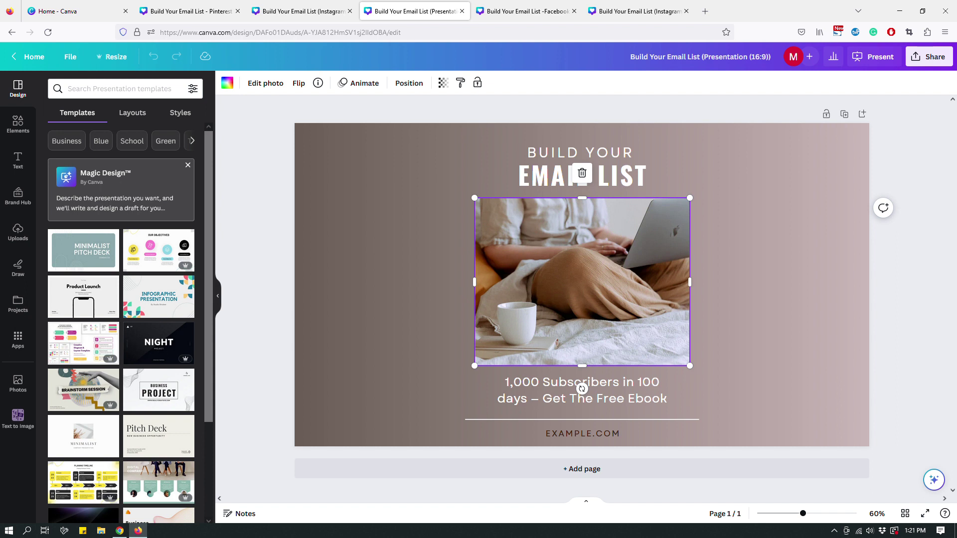
drag(593, 263, 445, 234)
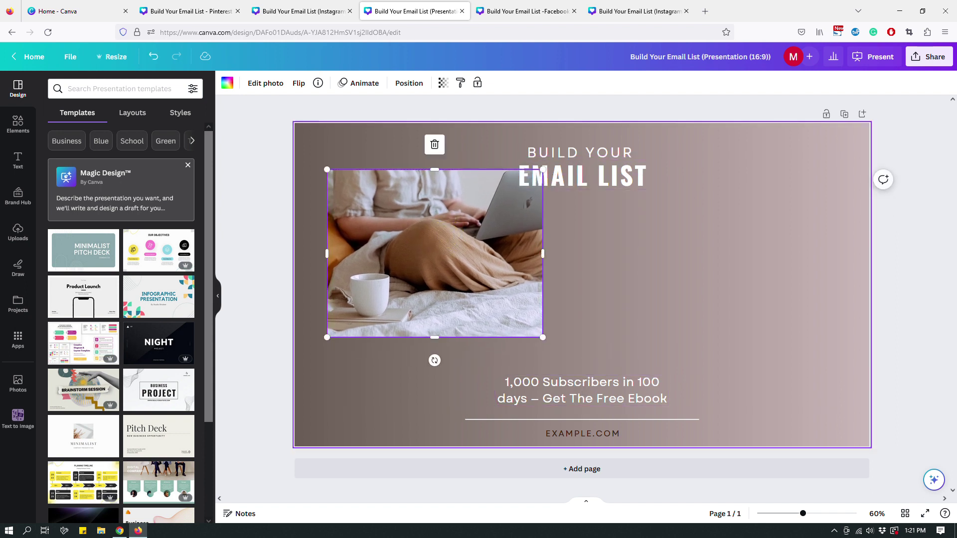
drag(542, 338, 562, 371)
- Move the "BUILD YOUR" and "EMAIL LIST" lines together into the empty area right of the photo
click(722, 299)
click(642, 174)
shift+click(624, 153)
drag(577, 175, 658, 200)
- Stretch the photo up and down so it fills most of the page's height with even margins
click(492, 239)
drag(445, 170, 446, 151)
drag(445, 369, 442, 412)
- Left-align the text of both heading lines, "BUILD YOUR" and "EMAIL LIST"
click(673, 195)
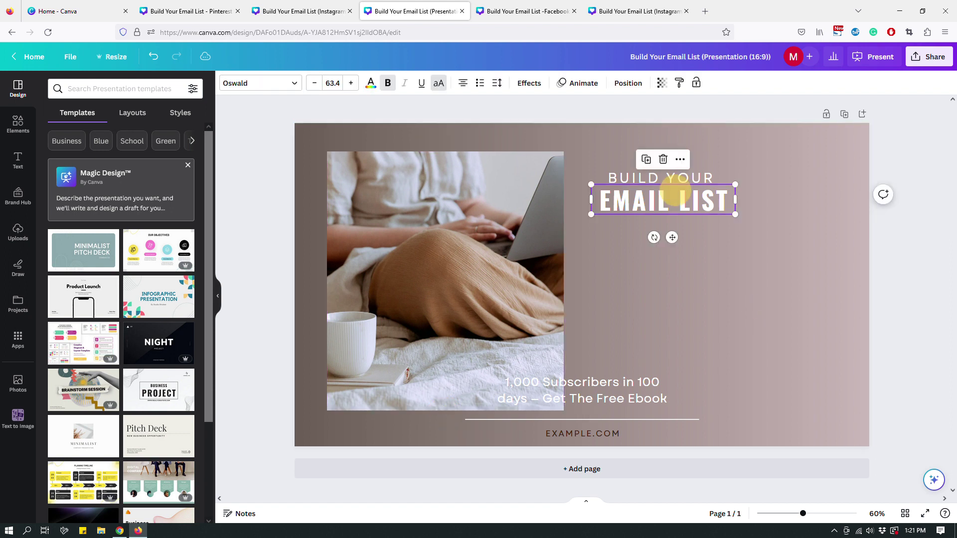
click(660, 178)
click(463, 82)
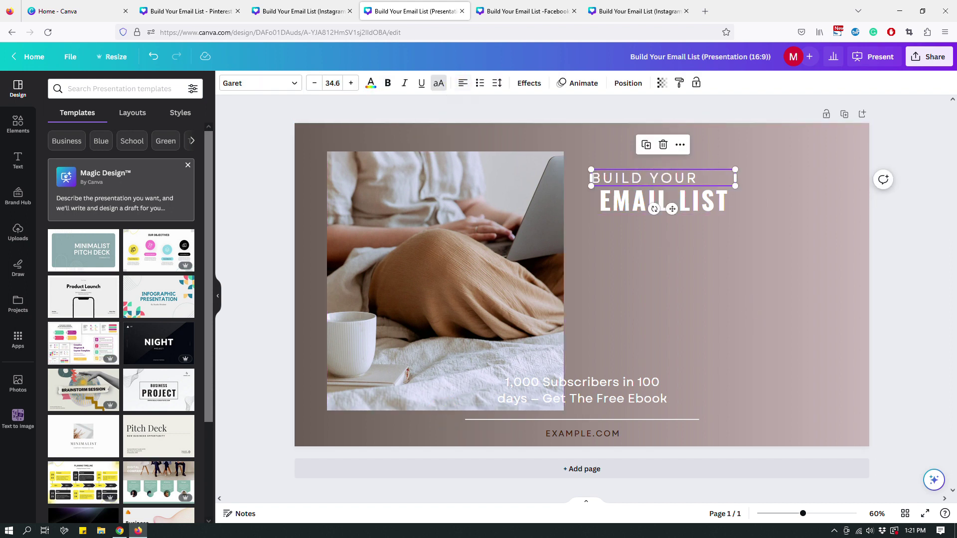
click(663, 201)
click(463, 82)
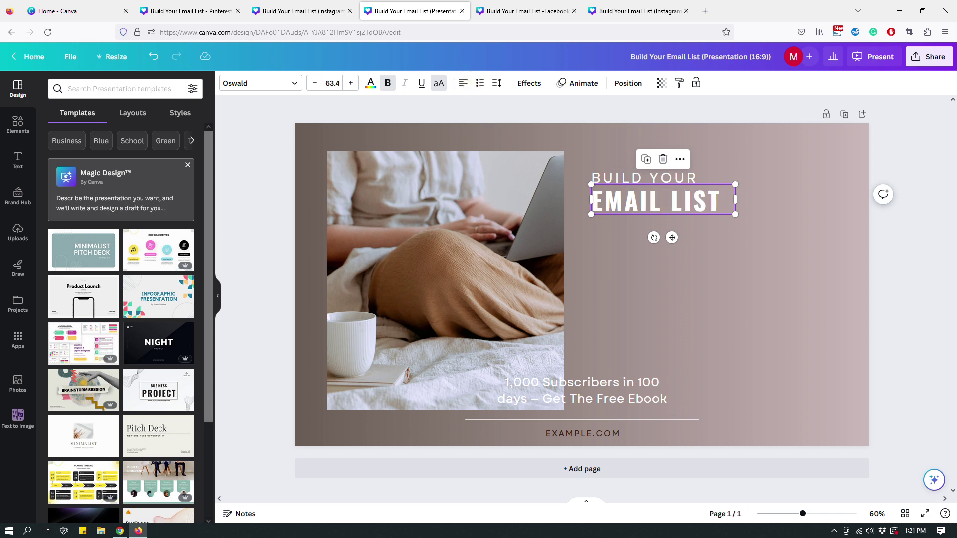
- Scale both heading lines up together and move them close to the photo, level with its upper edge
drag(763, 230, 626, 169)
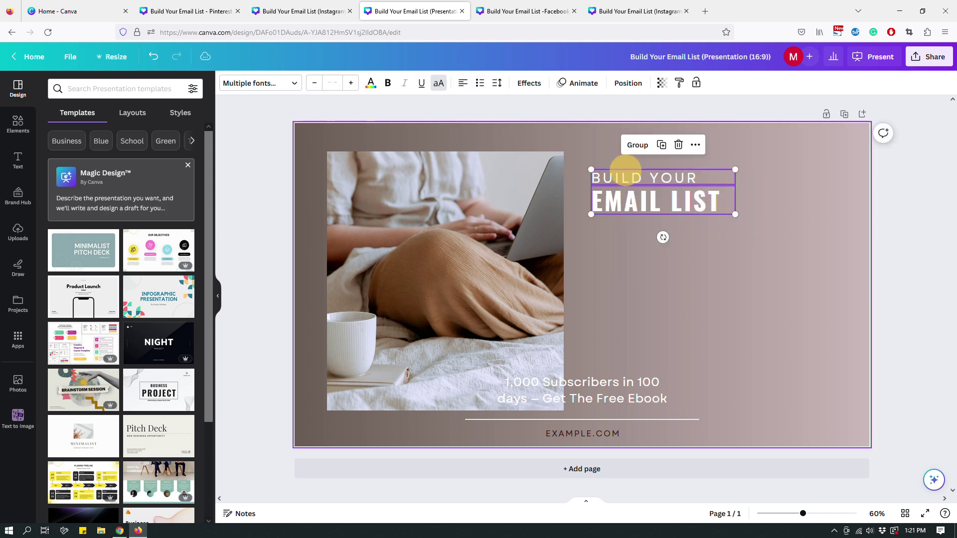
drag(735, 214, 817, 273)
click(932, 257)
click(723, 227)
shift+click(671, 184)
drag(668, 210, 660, 193)
click(902, 205)
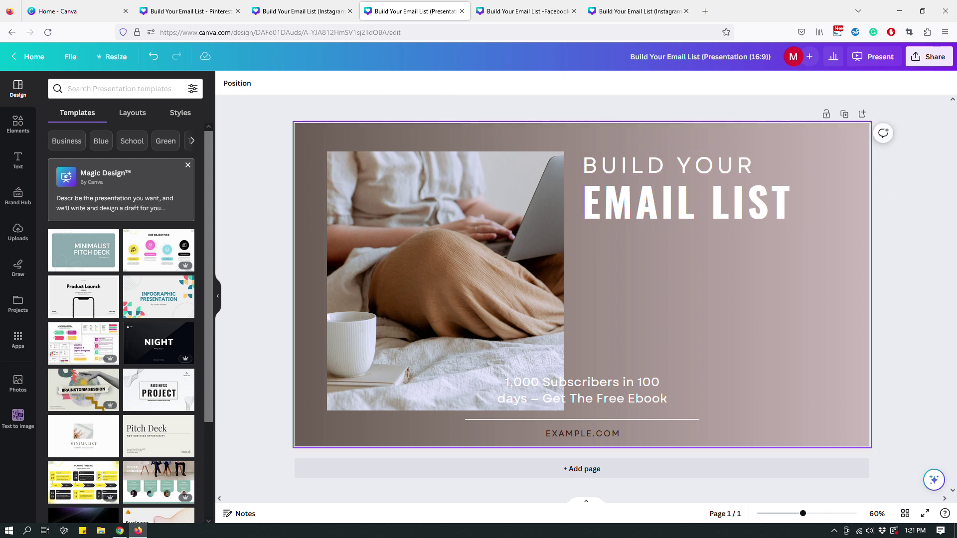
- Move the divider line directly under the heading and place the "1,000 Subscribers in 100 days" text below it, aligned with the heading's left edge
drag(601, 392, 690, 293)
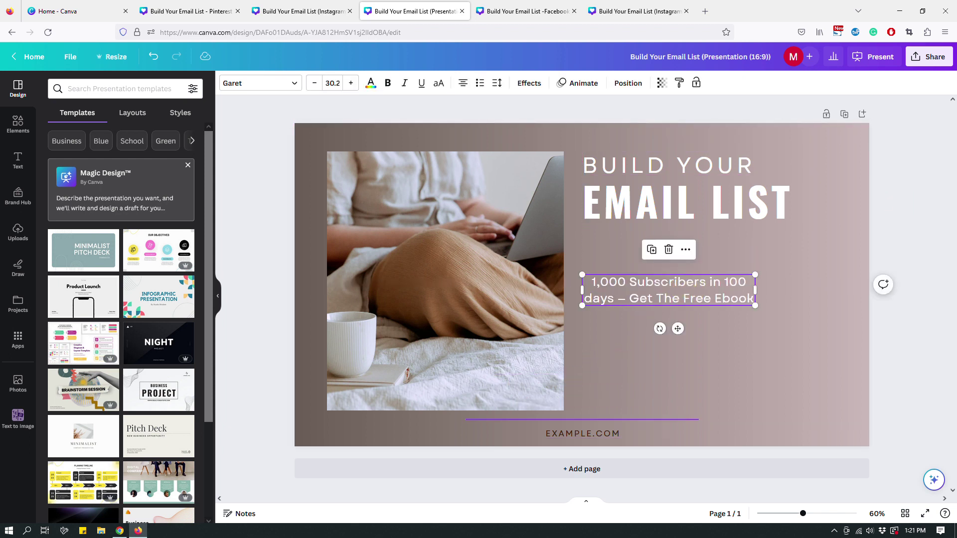
drag(648, 420, 842, 243)
mouse_move(630, 297)
mouse_down()
mouse_move(637, 273)
mouse_move(622, 278)
mouse_move(628, 285)
mouse_up()
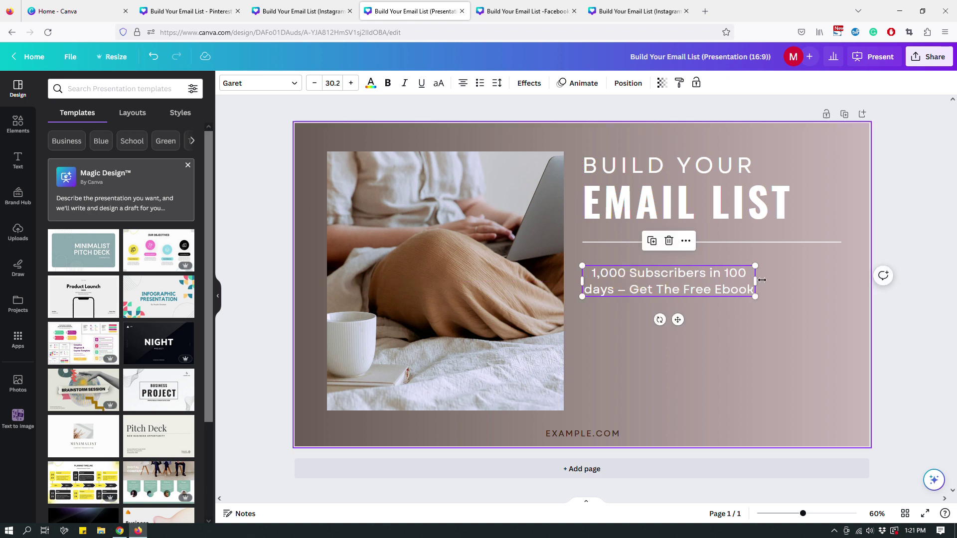
- Widen the subscriber text box to the heading's width, left-align its text and set the font size to 48.2
drag(756, 280, 817, 280)
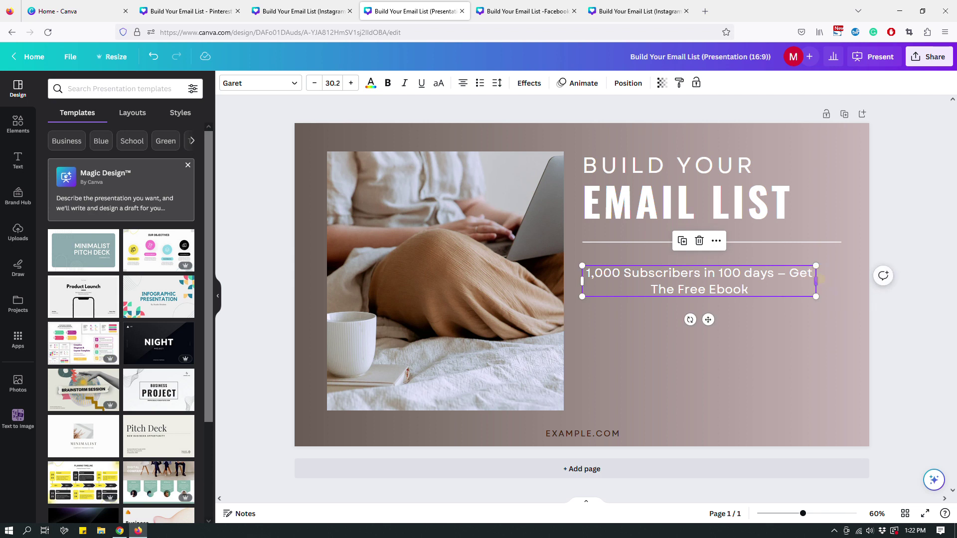
click(463, 82)
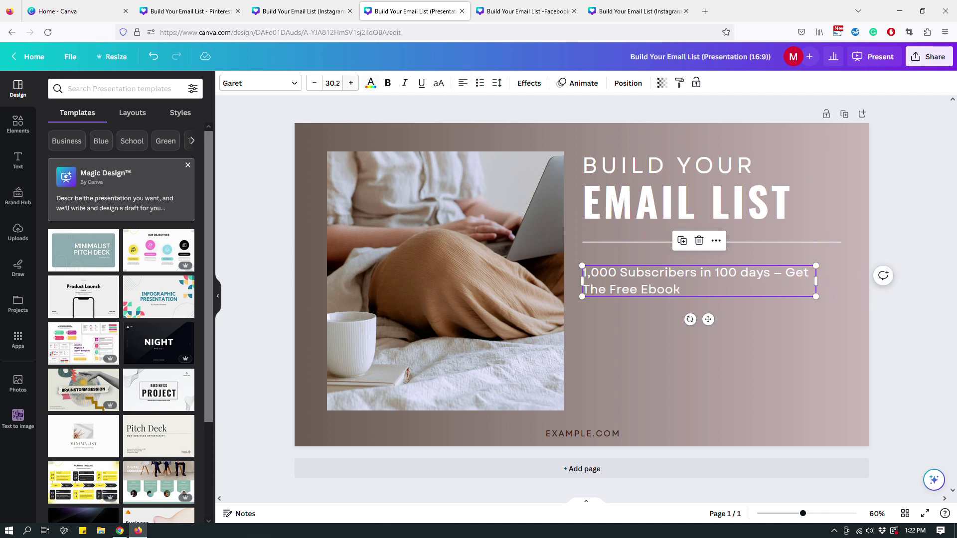
click(351, 82)
click(351, 83)
click(351, 83)
click(351, 83)
click(351, 83)
click(351, 83)
click(351, 83)
click(351, 83)
click(351, 83)
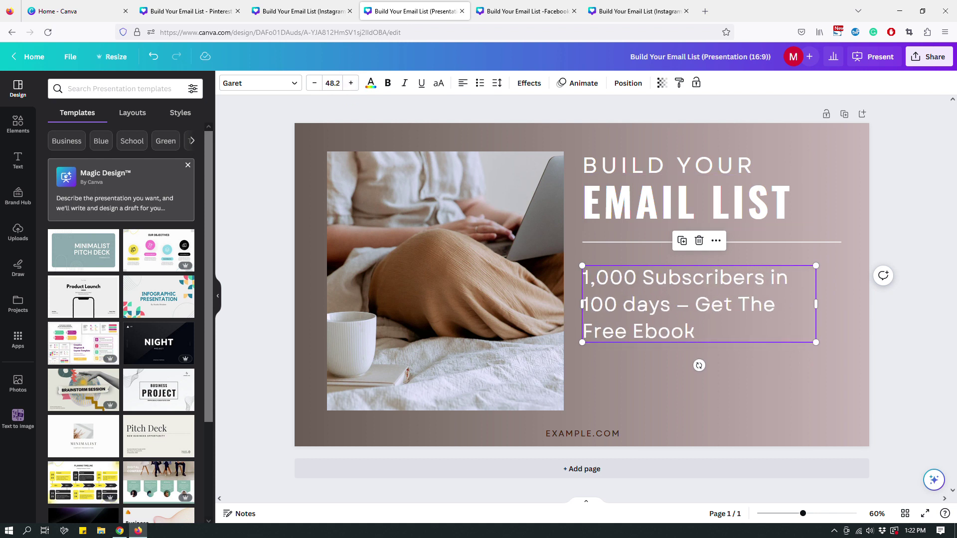
- Move the EXAMPLE.COM text below the subscriber text, in line with its left edge, and left-align it
click(906, 207)
drag(593, 434, 675, 407)
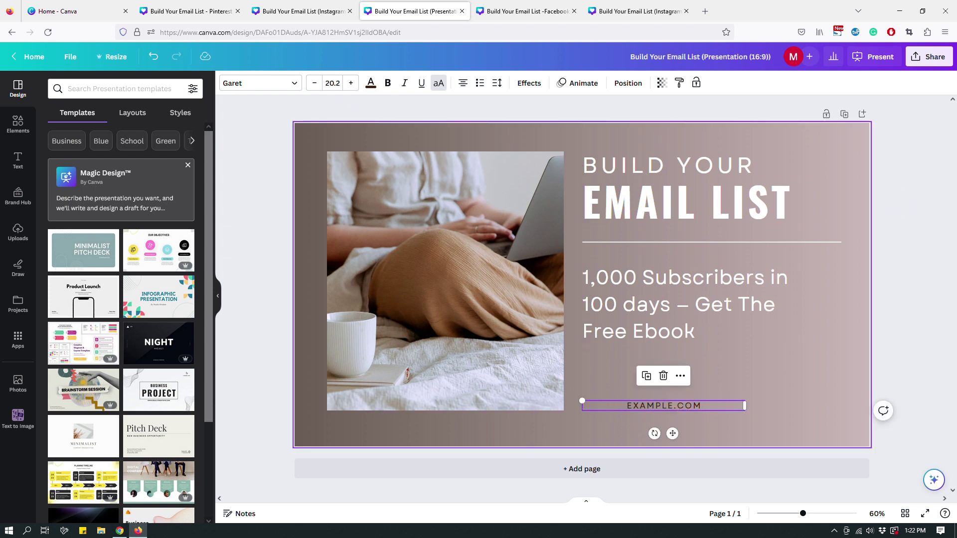
click(463, 83)
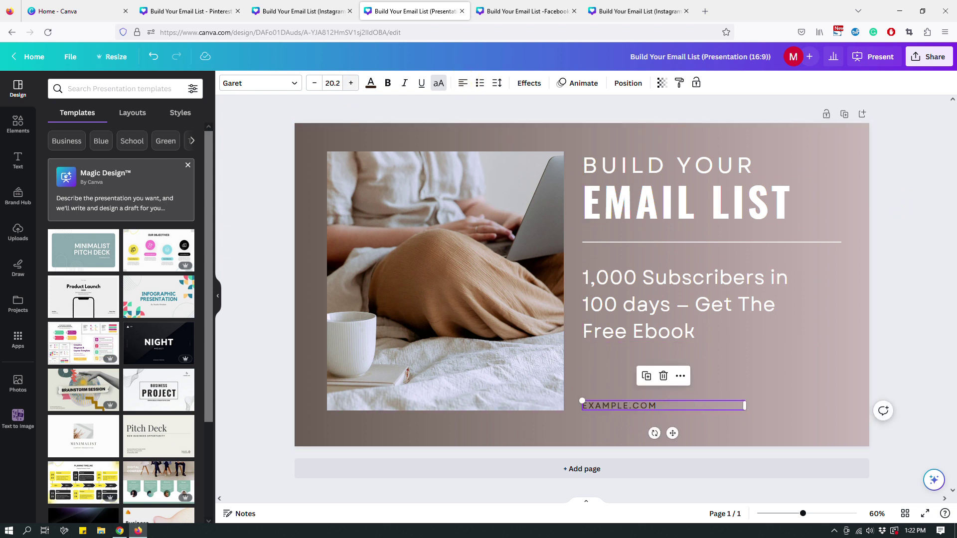
- Enlarge the EXAMPLE.COM text to a font size slightly above 32.2 and move it up level with the photo's lower edge
click(351, 83)
click(351, 83)
click(351, 83)
click(351, 83)
click(351, 83)
click(351, 83)
click(351, 83)
click(351, 83)
click(351, 82)
click(351, 83)
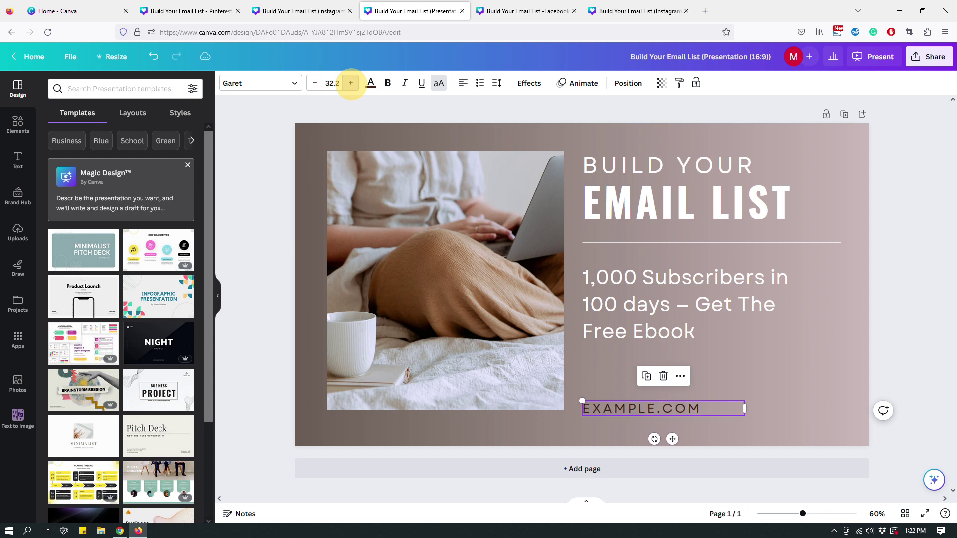
click(351, 83)
click(911, 264)
drag(622, 412, 621, 405)
click(927, 293)
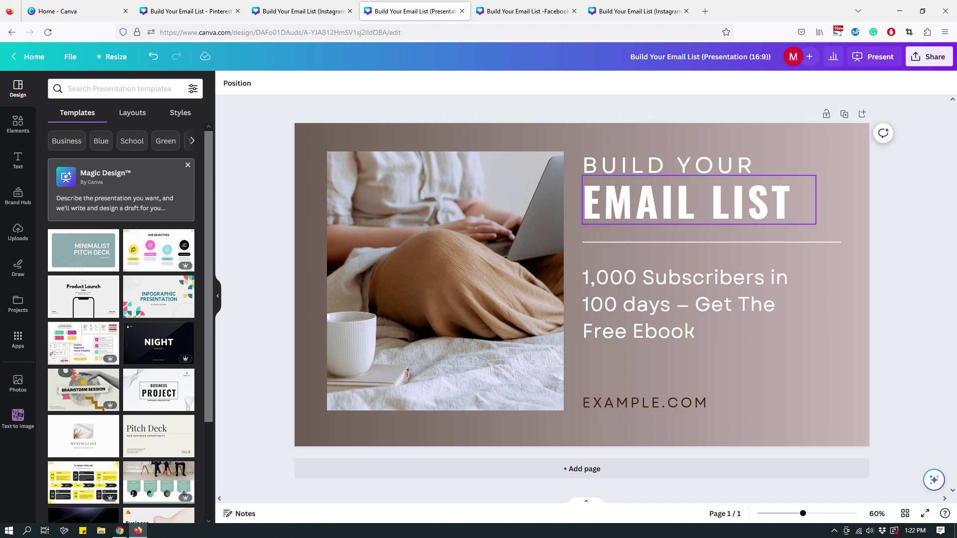
- Look back at the Instagram Story copy and return to the presentation copy
click(299, 11)
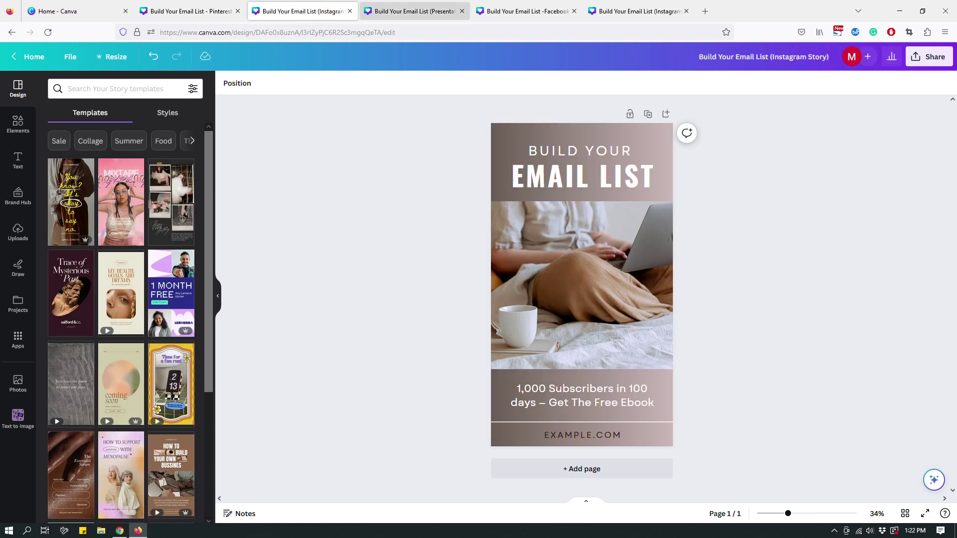
click(414, 11)
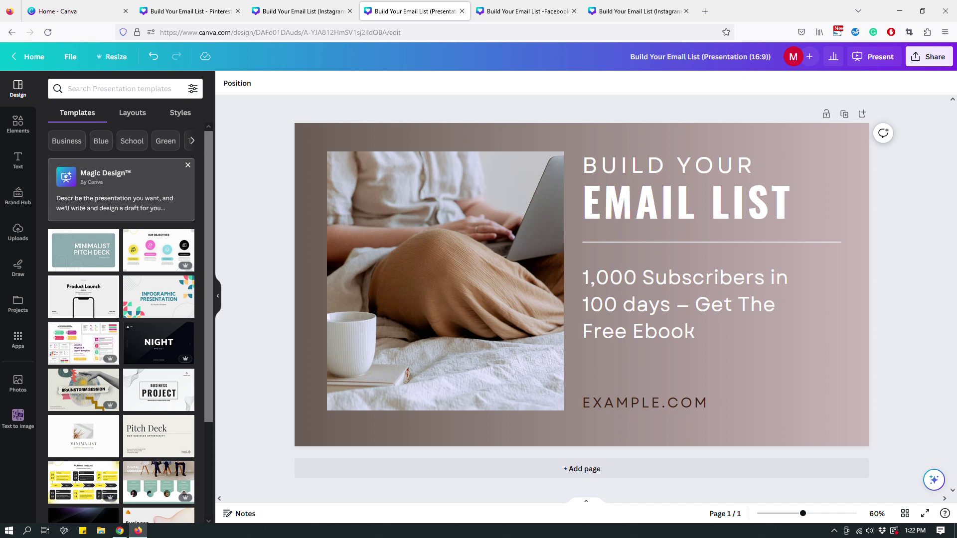
- Switch to the Facebook copy and widen the photo on both sides, leaving equal side margins on the page
key(ctrl+Tab)
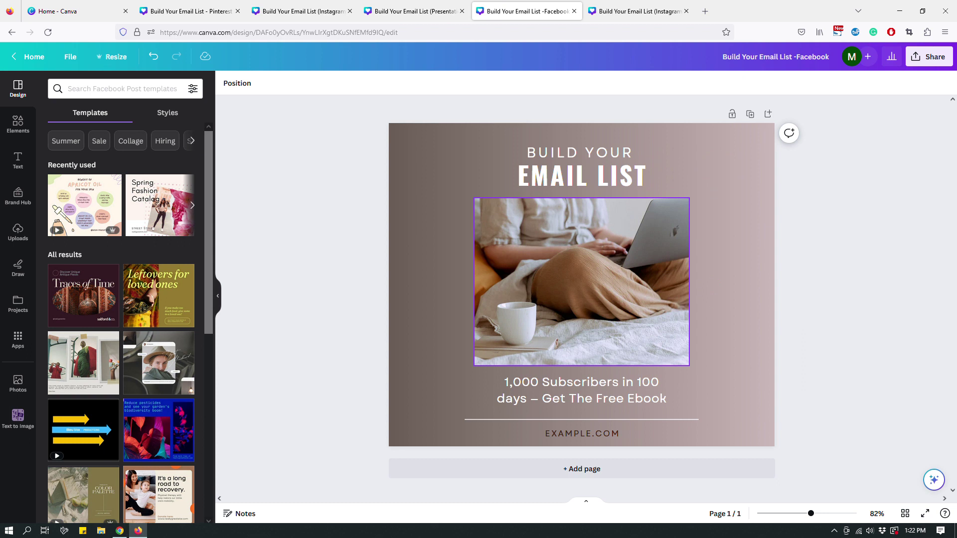
click(558, 277)
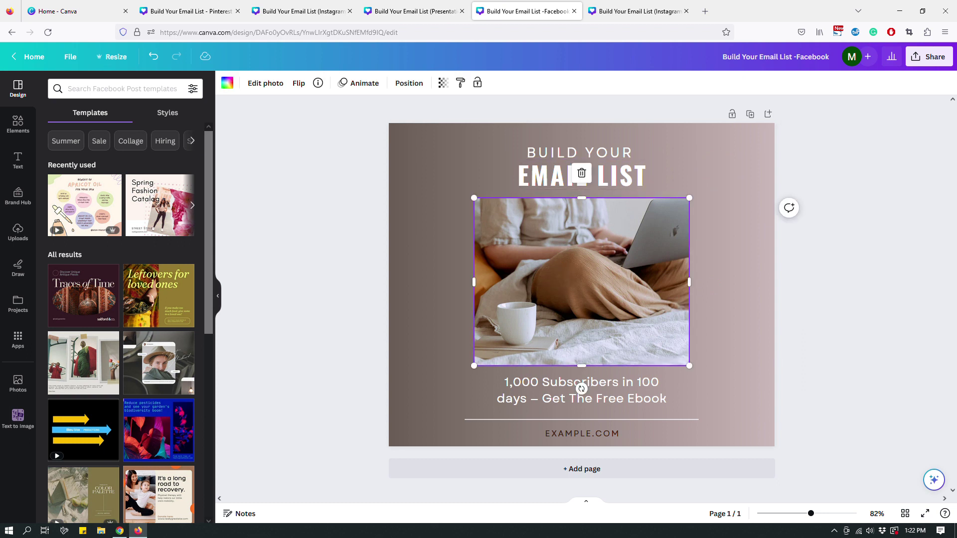
drag(476, 281, 407, 281)
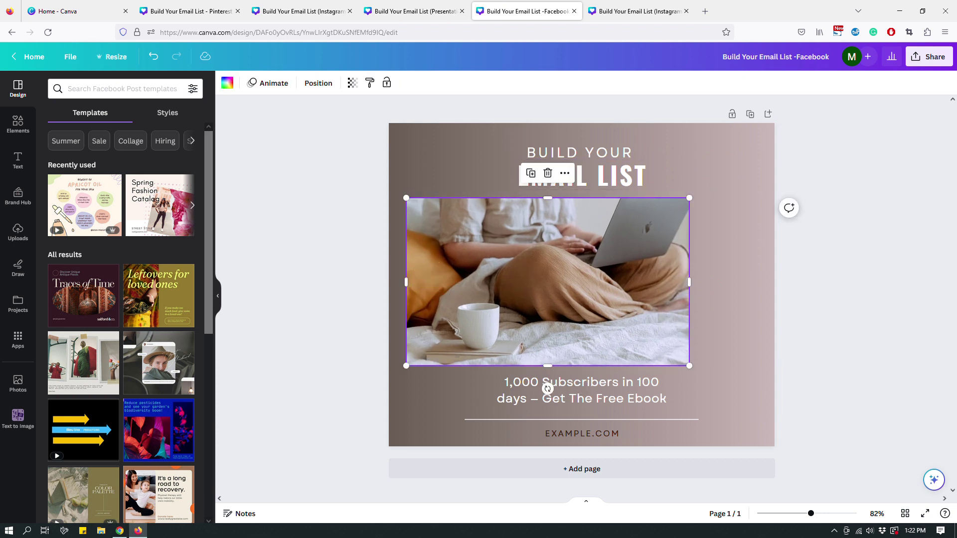
drag(691, 282, 742, 289)
drag(406, 281, 421, 283)
click(823, 374)
- Enlarge the subscriber text below the photo to font size 26.1, widen its box so it fits two lines, and centre it on the page
click(639, 396)
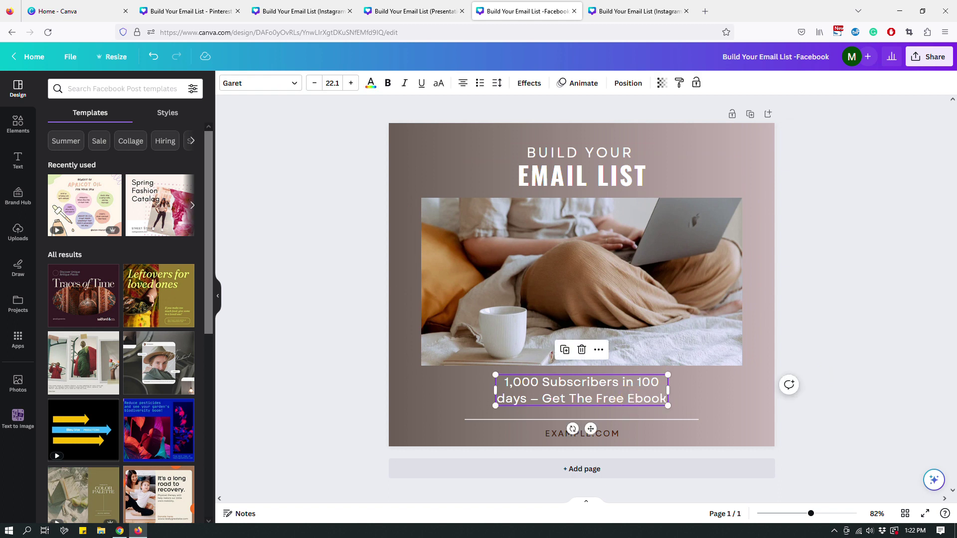
click(351, 82)
click(351, 83)
click(351, 83)
click(351, 82)
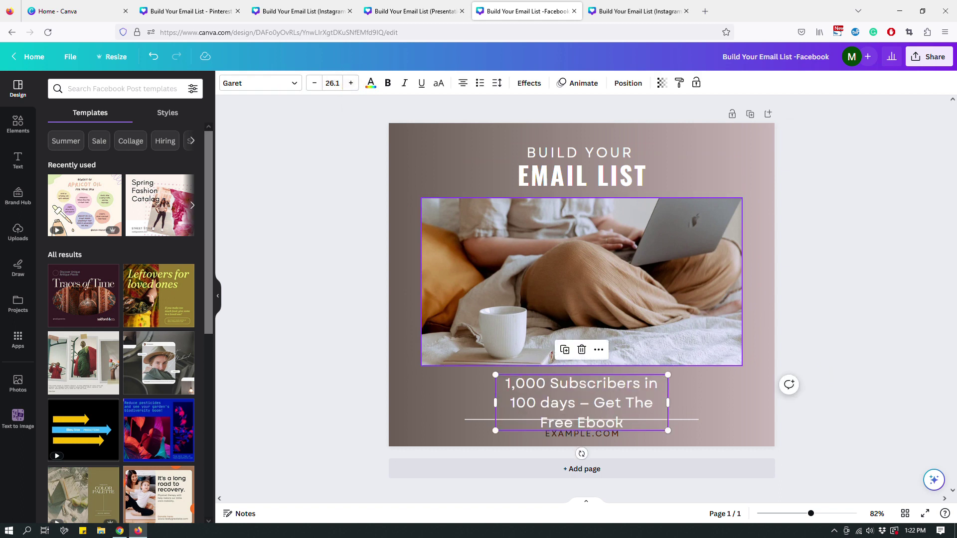
drag(668, 402, 713, 405)
drag(617, 399, 581, 393)
click(878, 314)
click(863, 243)
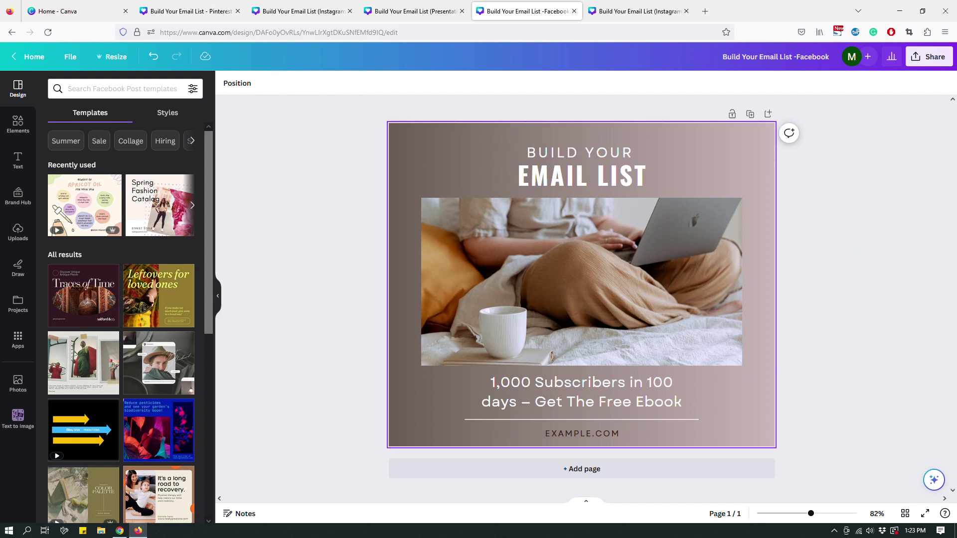
- Extend both ends of the divider line above EXAMPLE.COM so it spans the full page width
click(500, 420)
drag(699, 420, 780, 419)
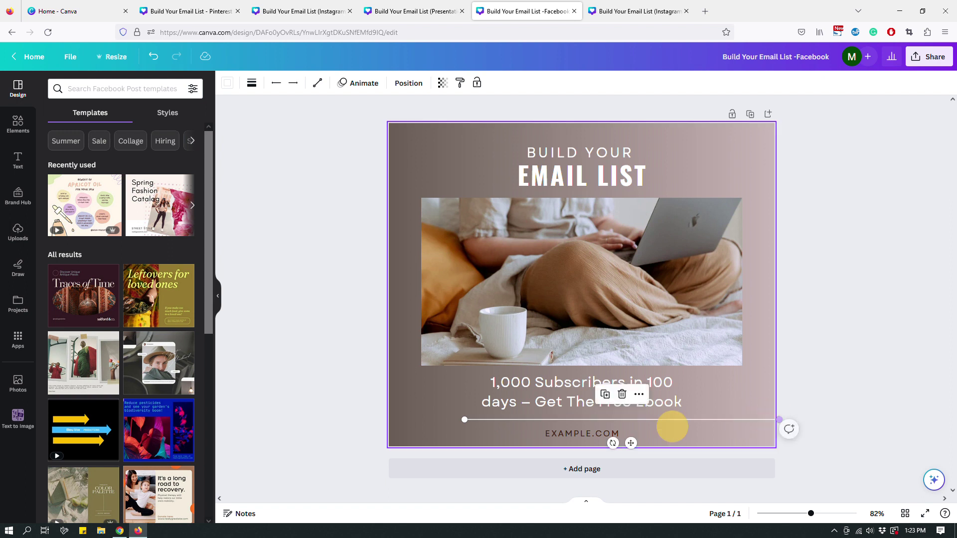
drag(465, 420, 383, 420)
click(850, 294)
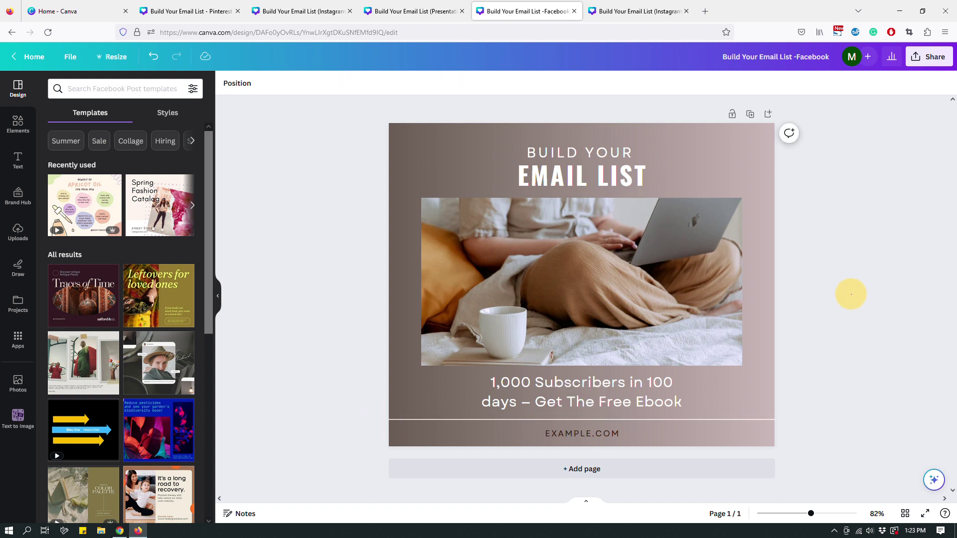
- Switch to the square Instagram post copy and delete its divider line and the EXAMPLE.COM text
key(ctrl+Tab)
click(806, 257)
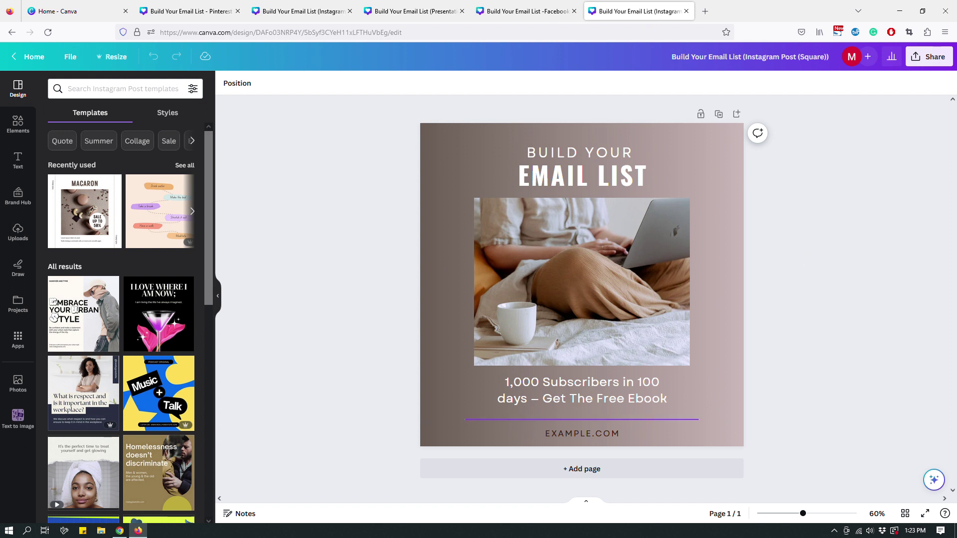
click(688, 420)
key(Delete)
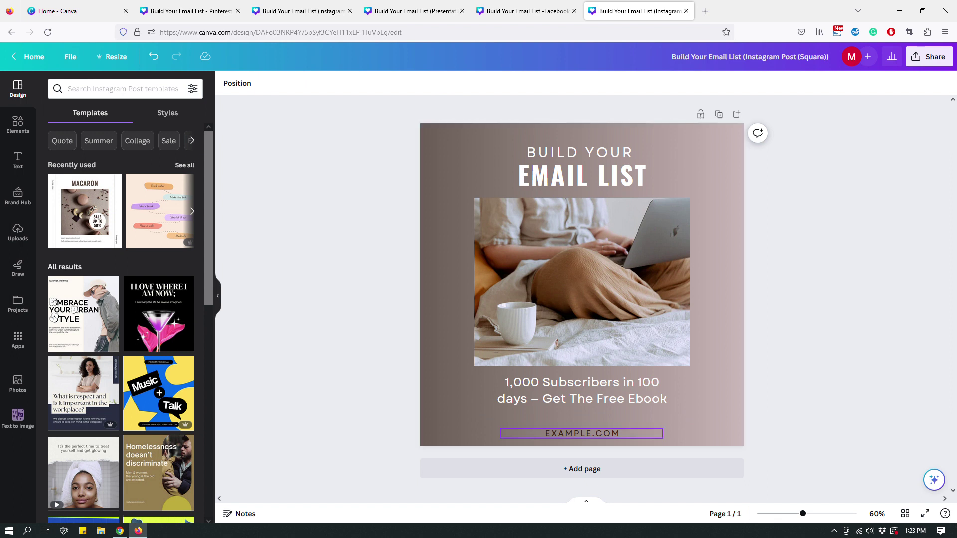
click(603, 437)
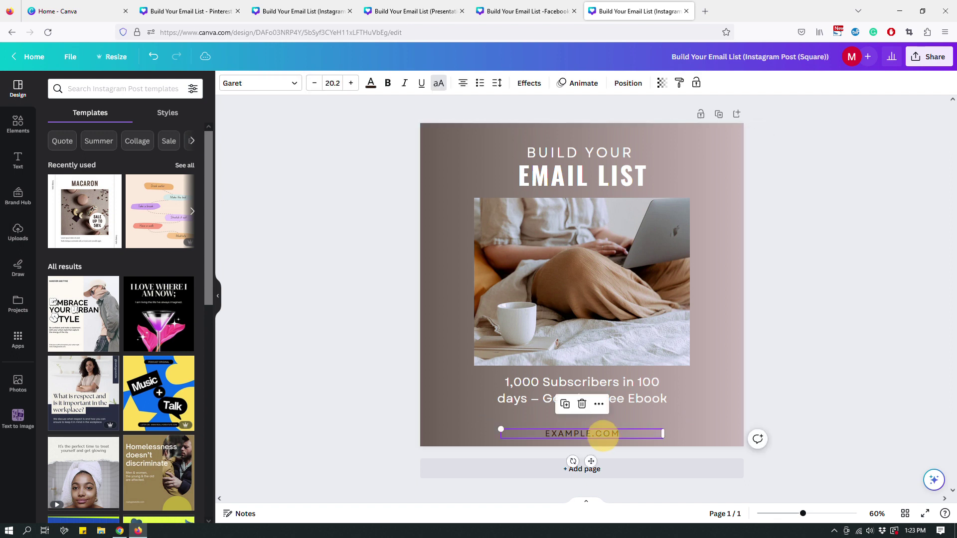
click(816, 352)
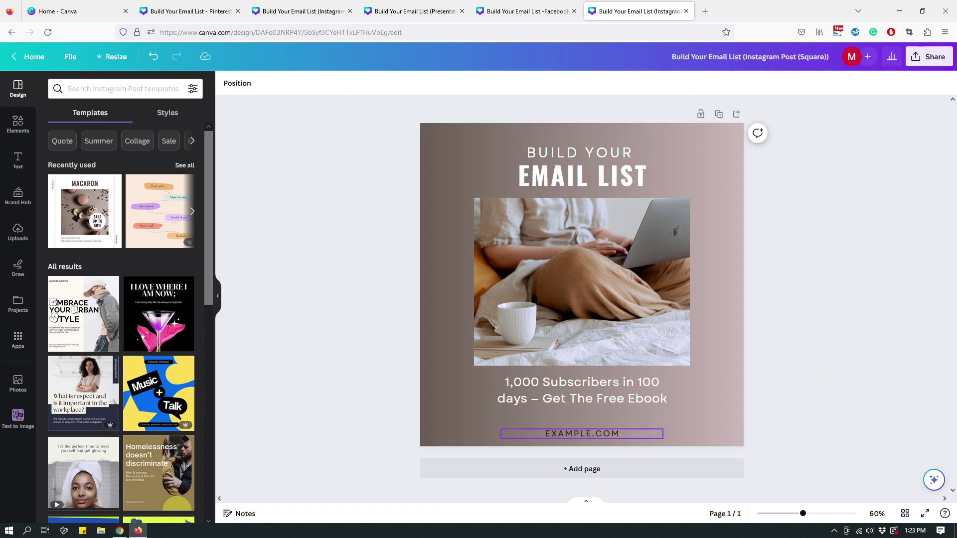
click(603, 435)
key(Delete)
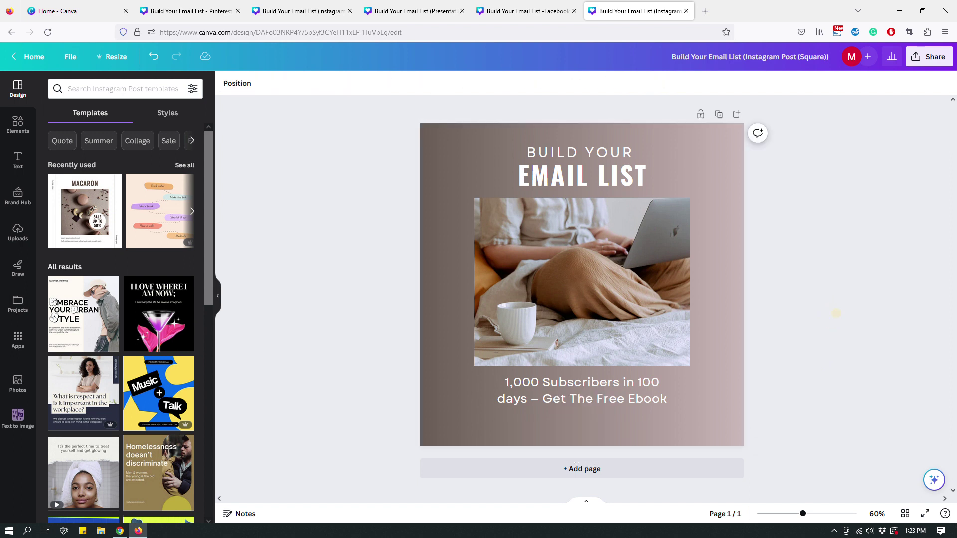
- Move the photo into the page's upper-left corner and stretch it down past the page's lower edge, leaving a strip free on the right
click(602, 398)
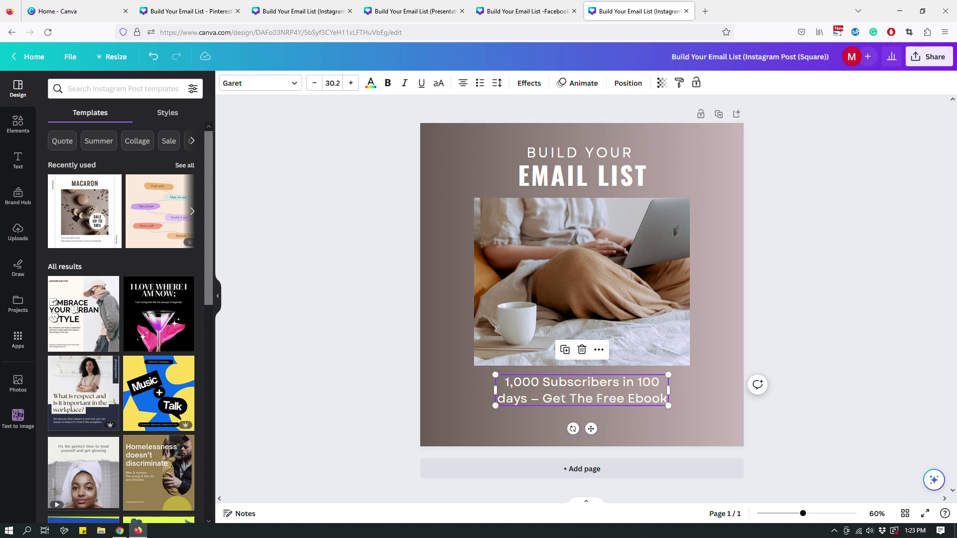
click(542, 247)
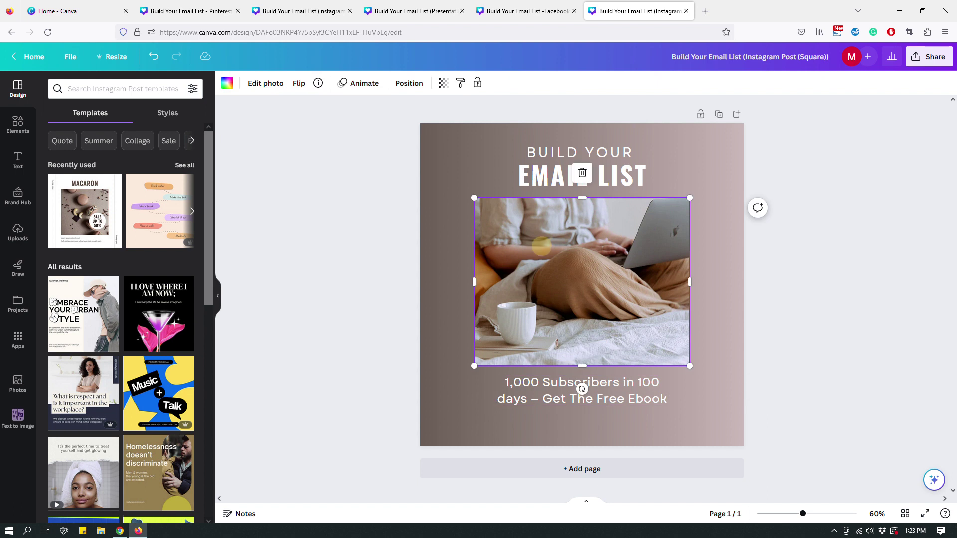
drag(547, 273, 490, 188)
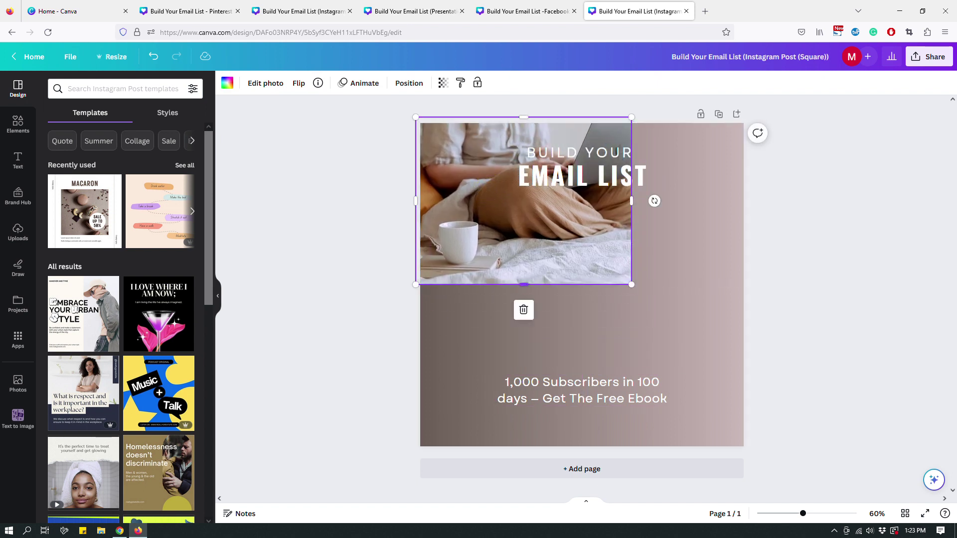
drag(523, 285, 549, 453)
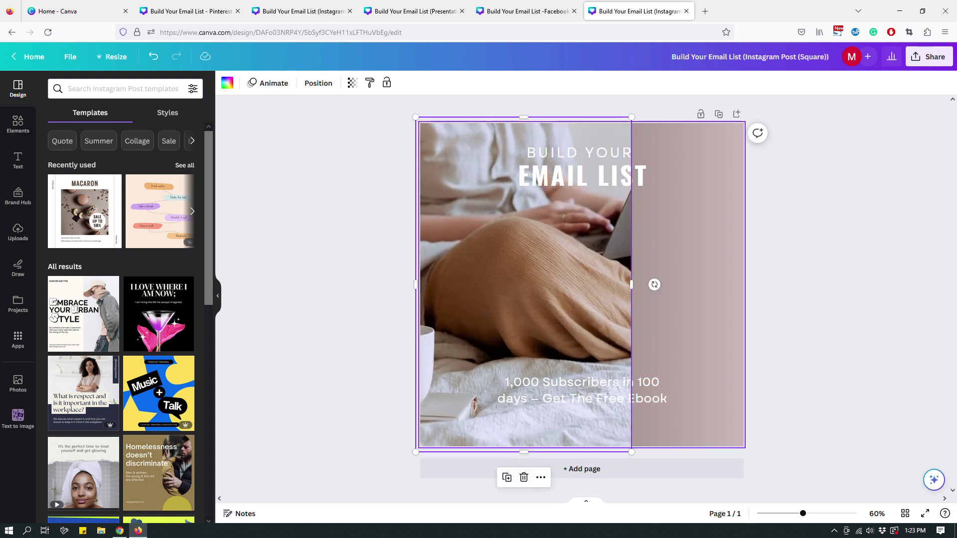
- Move both title lines to the free strip beside the photo, left-align them, and shrink them together to fit
click(644, 175)
shift+click(631, 152)
drag(579, 179, 707, 185)
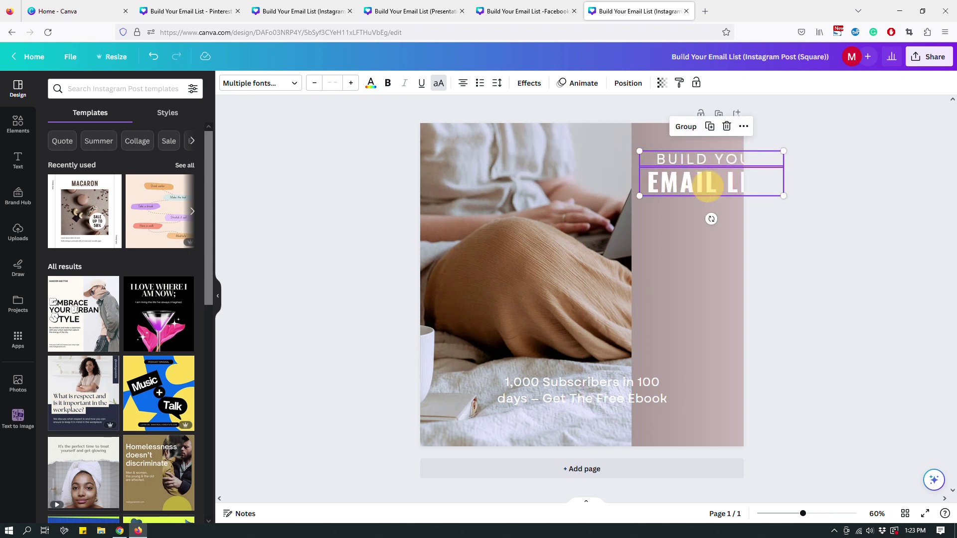
click(464, 82)
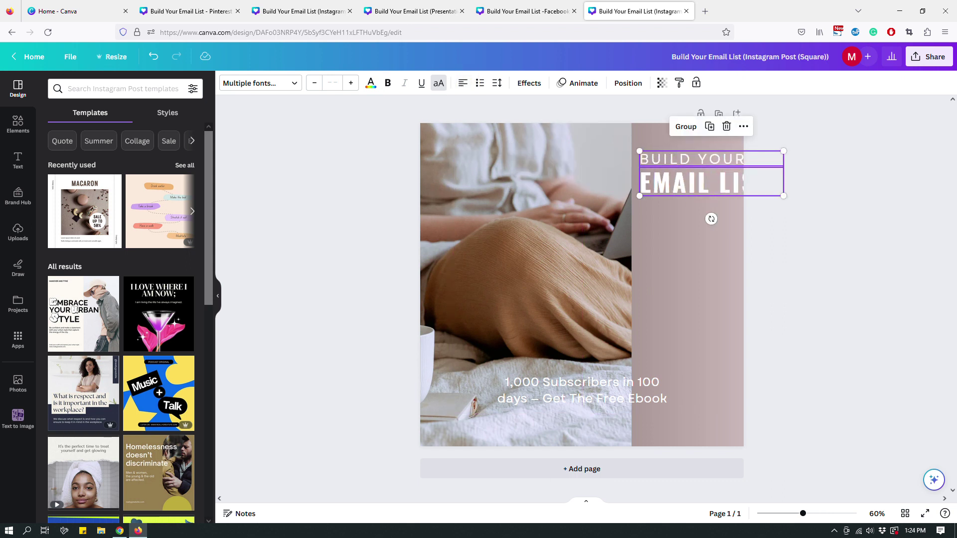
drag(784, 196, 733, 171)
click(808, 250)
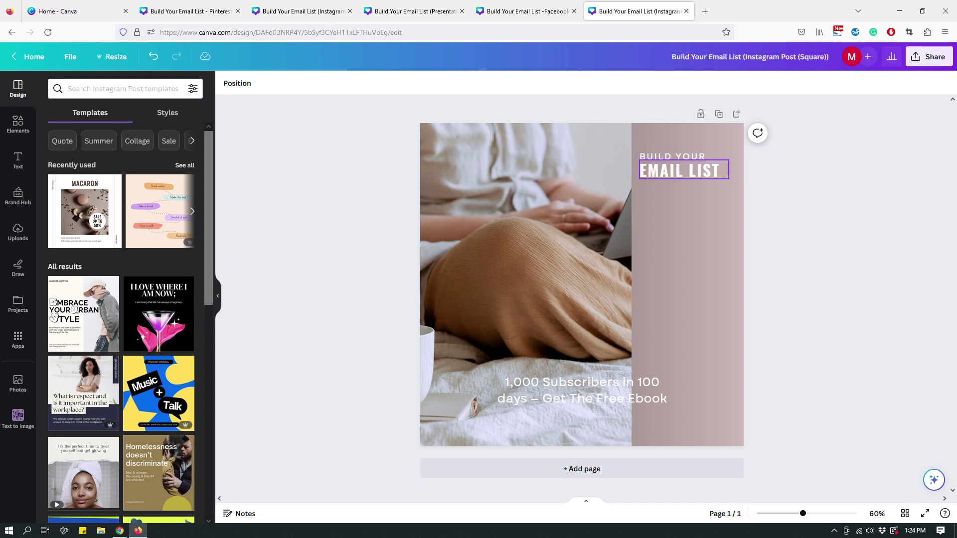
- Delete the BUILD YOUR line and the subscriber text, keeping only EMAIL LIST
click(672, 156)
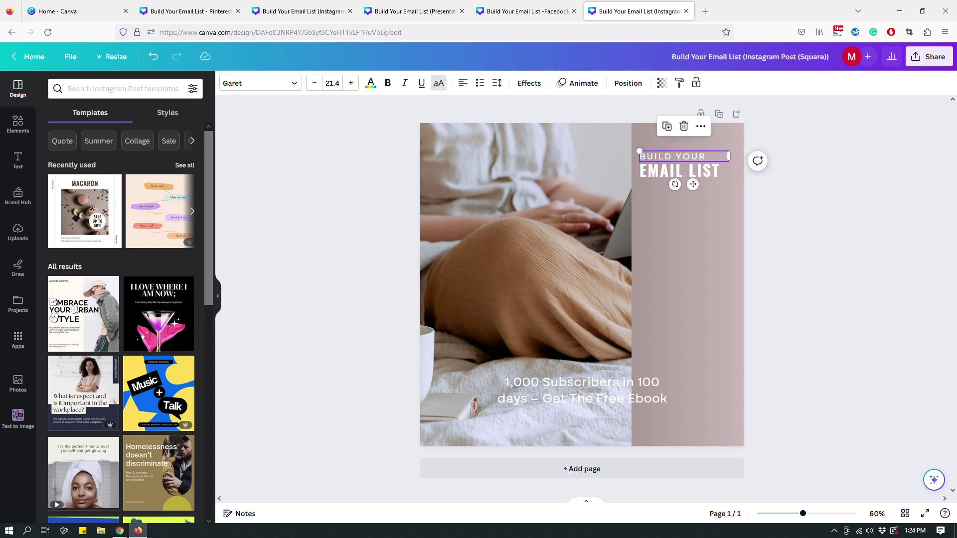
key(Delete)
click(607, 396)
key(Delete)
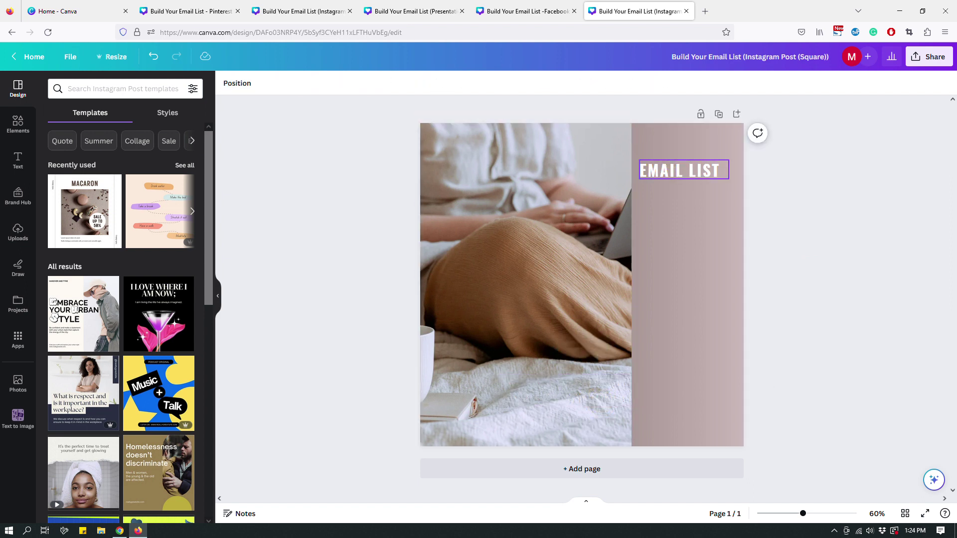
- Replace the EMAIL LIST text with "HOW TO BUILD YOUR EMAIL LIST FROM 0 - 1,000 IN UNDER 100 DAYS"
click(680, 171)
double_click(679, 171)
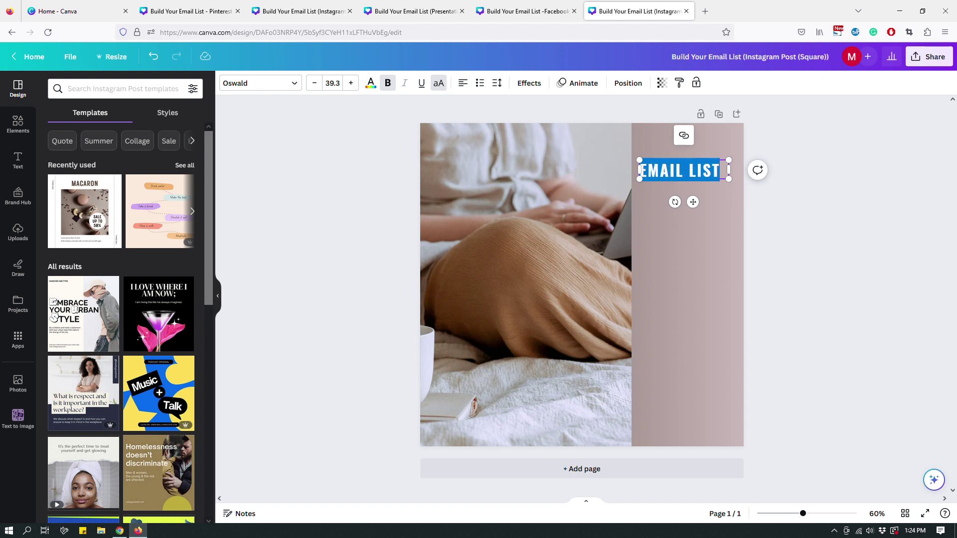
text(HOW TO)
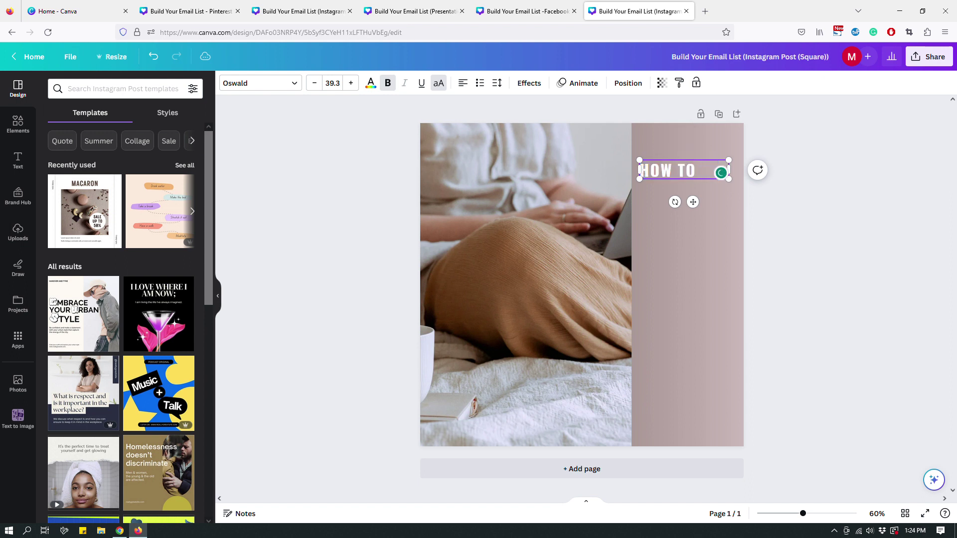
text( BUILD YOUR)
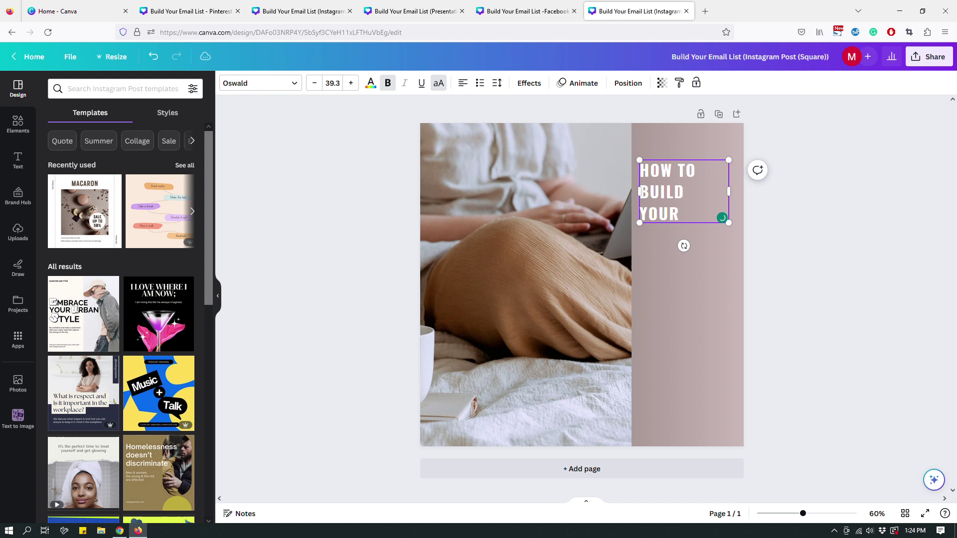
text( EMAIL LIST)
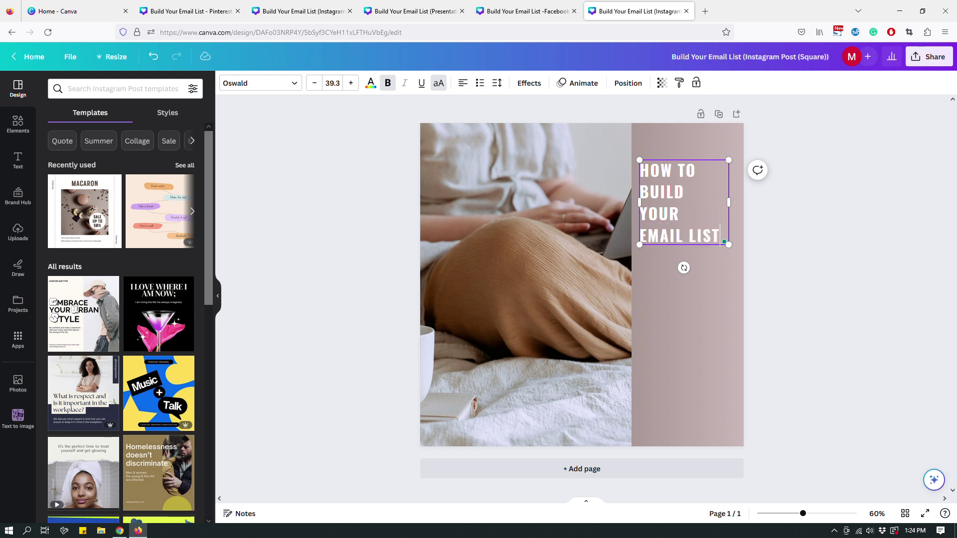
text( FROM 0)
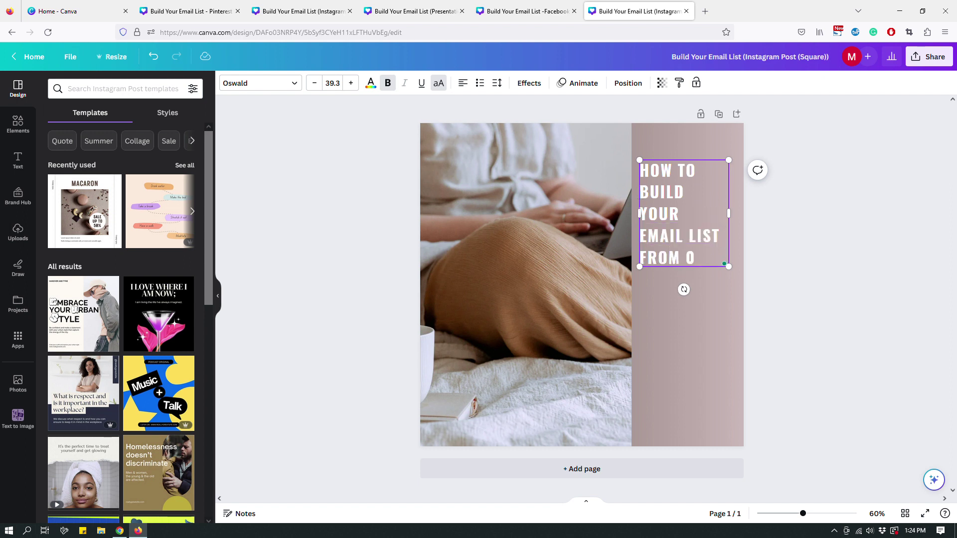
text( - 1,000 IN)
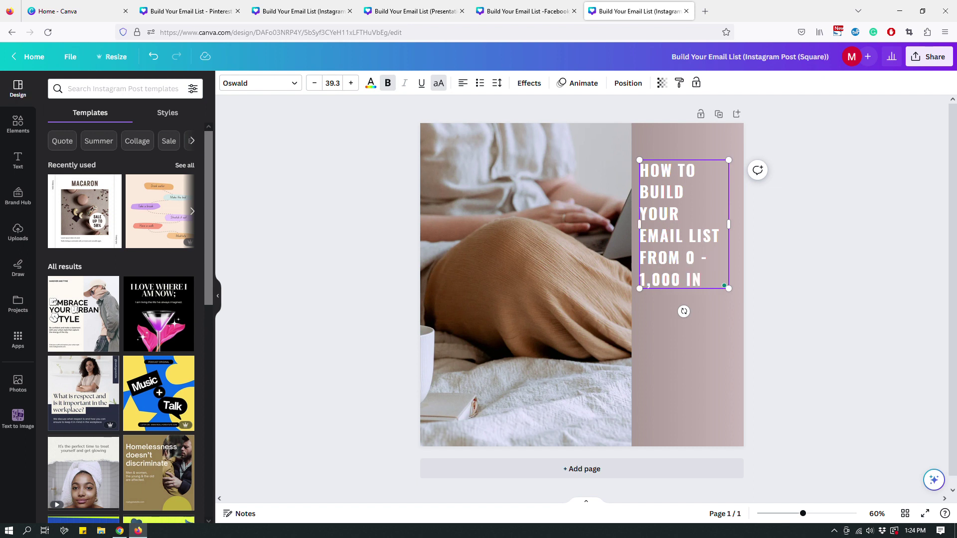
text( UNDER 100 DAYS)
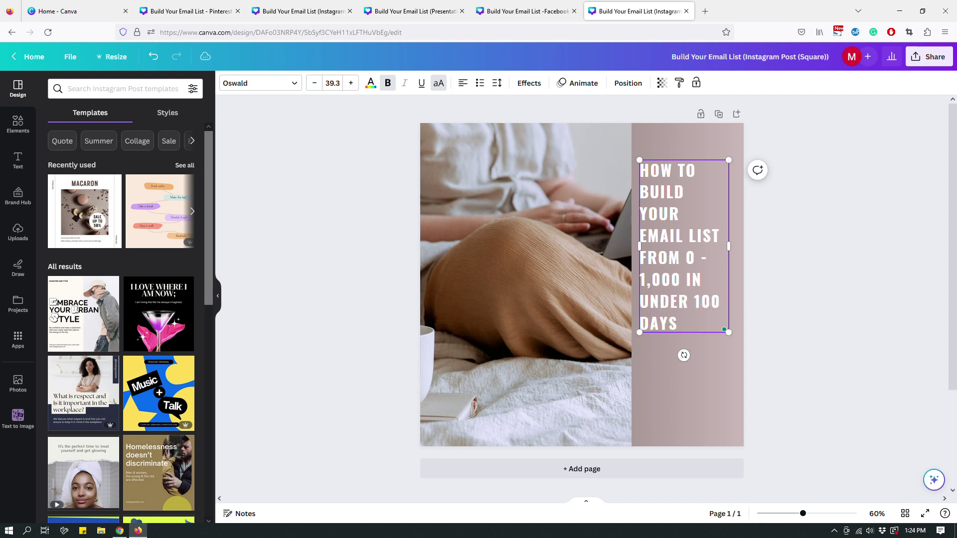
click(805, 249)
- Move the new title down to the page's vertical centre and anchor its text box at the middle
drag(671, 259, 672, 296)
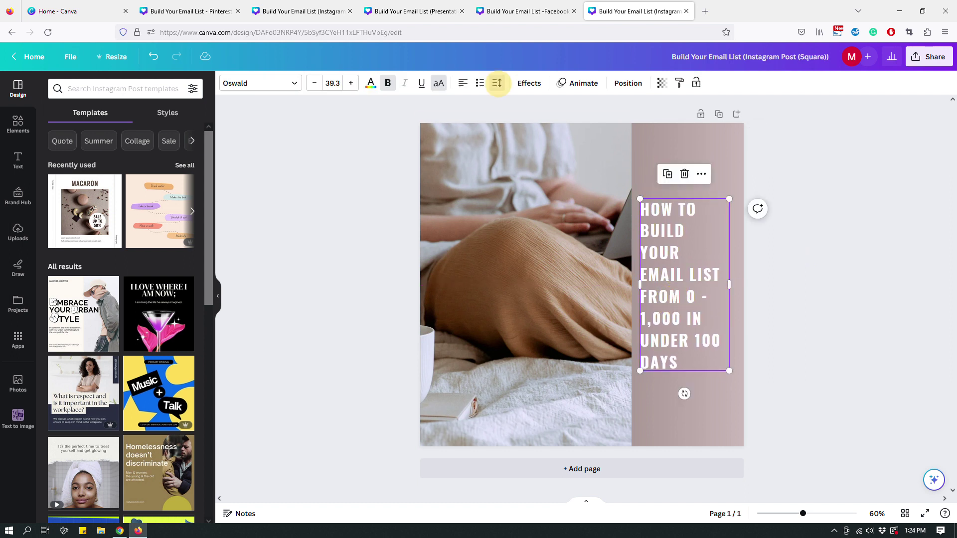
click(498, 83)
click(594, 187)
click(816, 227)
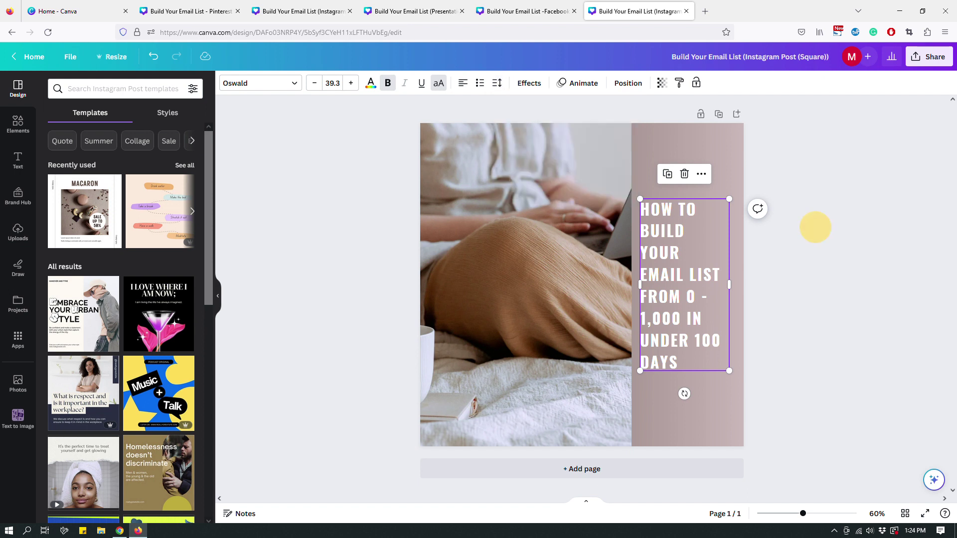
click(866, 256)
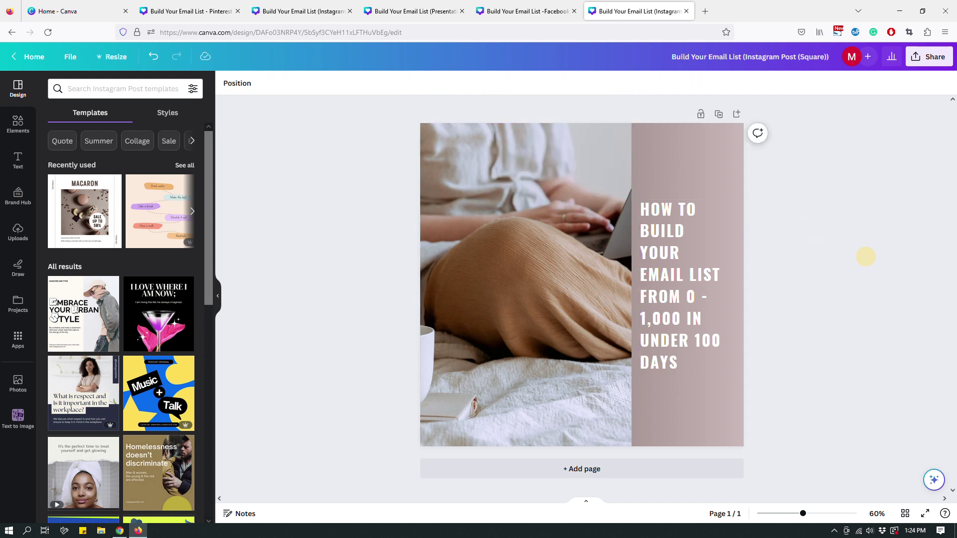
- Remove the bold formatting from the title beside the photo
click(700, 275)
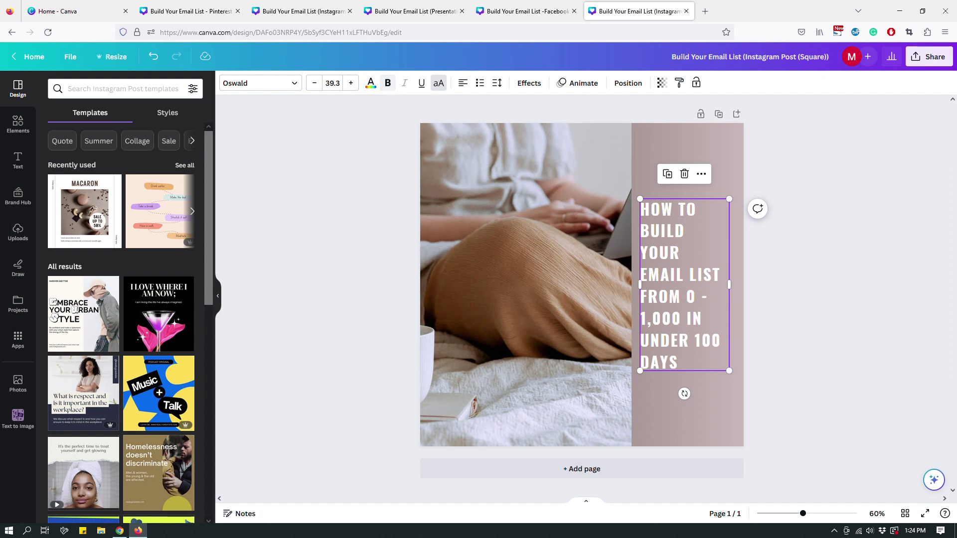
click(387, 83)
click(843, 291)
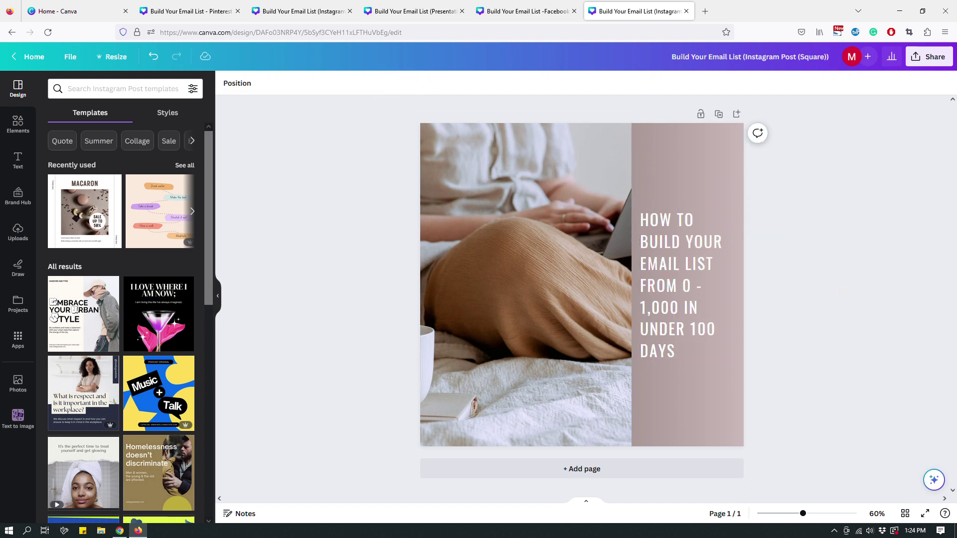
- Insert line breaks in the title so that "0 - 1,000" stands on its own line and "IN UNDER" follows below
click(685, 285)
click(681, 286)
key(BackSpace)
key(Return)
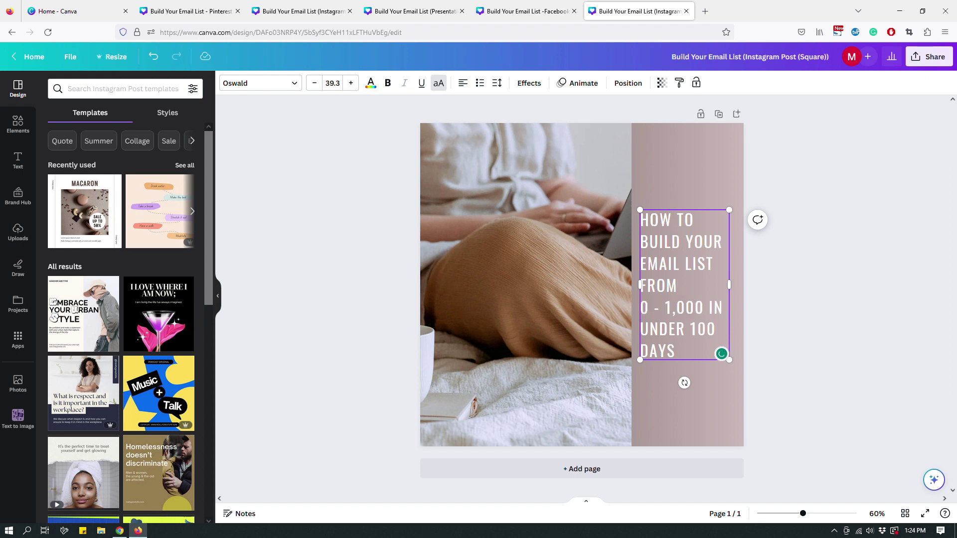
click(693, 308)
key(BackSpace)
key(Return)
click(840, 317)
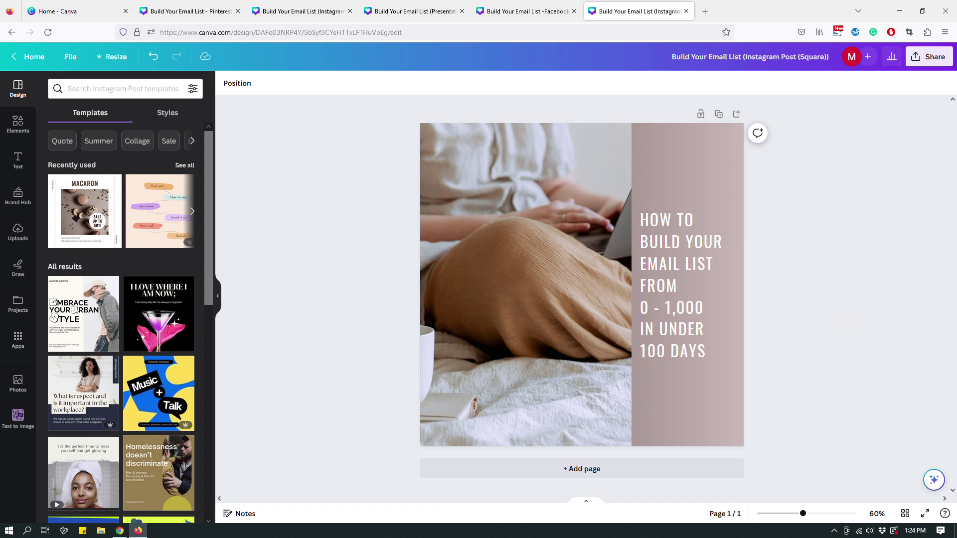
click(811, 334)
- Review the Pinterest, Instagram Story, presentation and Facebook copies in turn and return to the square Instagram post
click(195, 11)
click(269, 11)
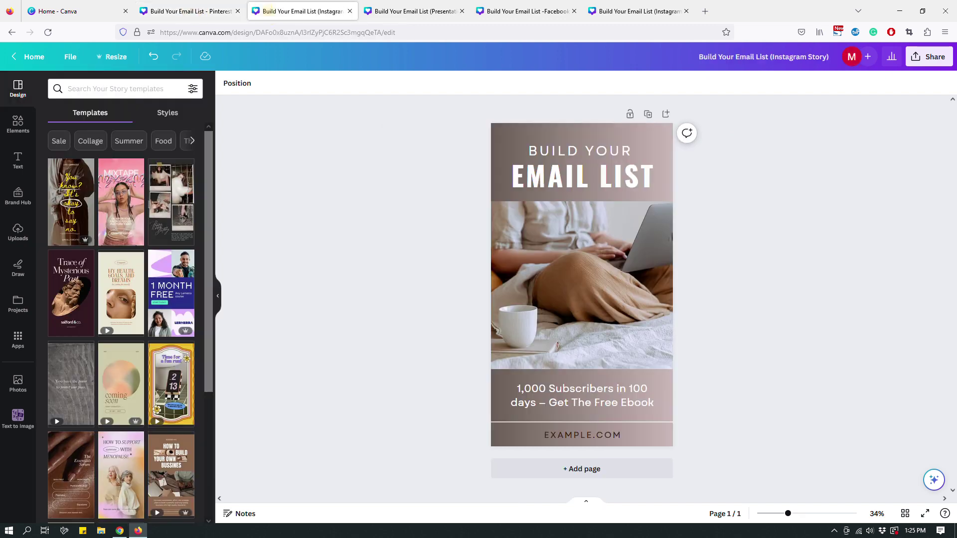
click(387, 11)
click(488, 11)
click(600, 11)
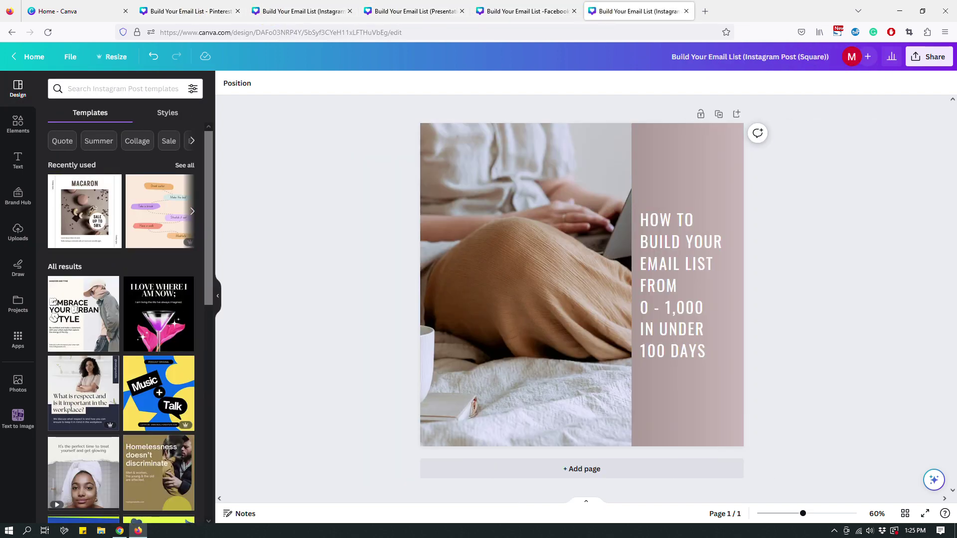
- Go back through the resized copies to the original Pinterest pin and browse the formats available for resizing it
click(524, 11)
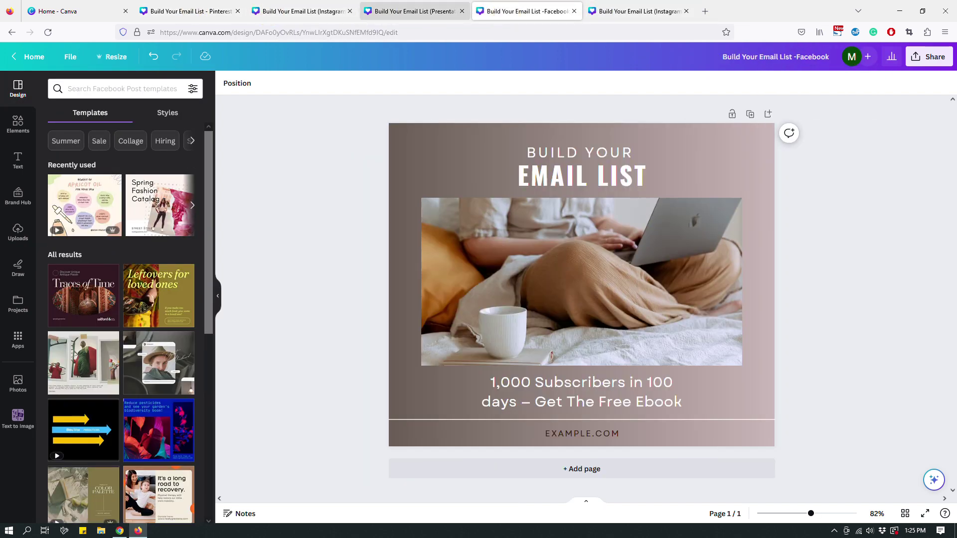
click(414, 11)
click(312, 11)
click(175, 11)
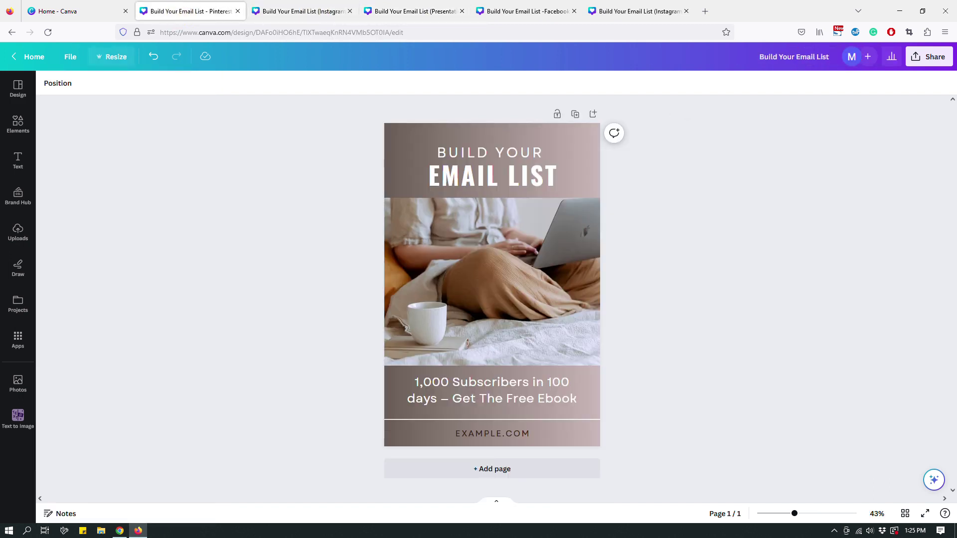
click(123, 56)
scroll(150, 179, down, 6)
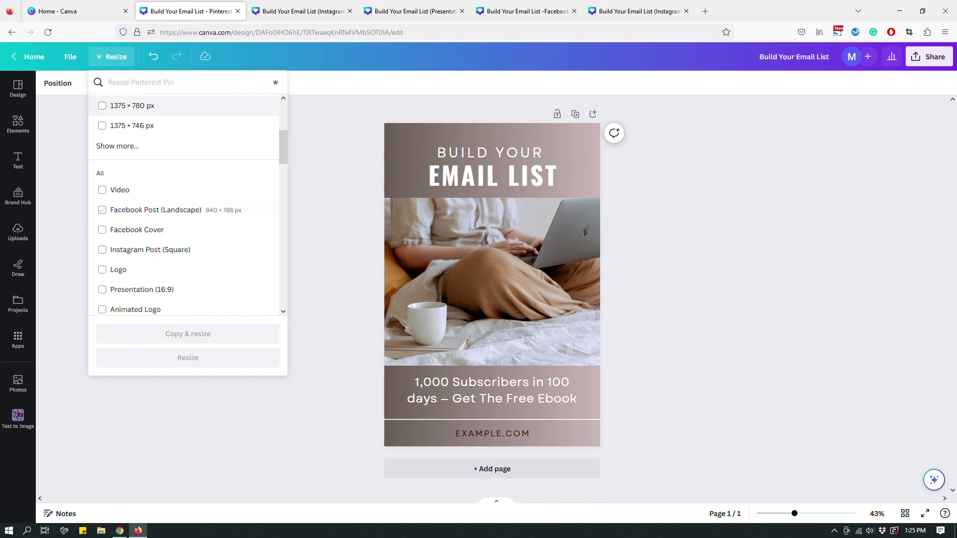
scroll(150, 200, down, 5)
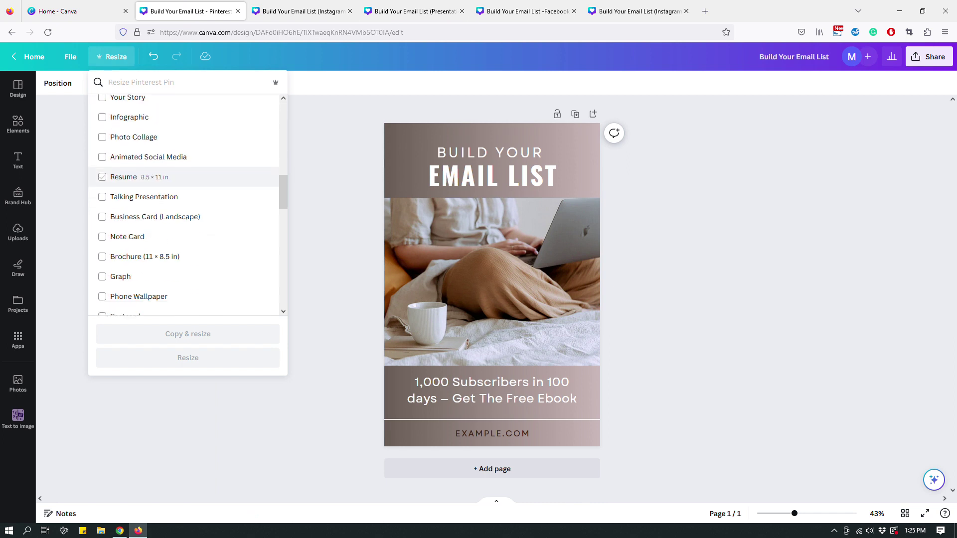
scroll(188, 299, up, 12)
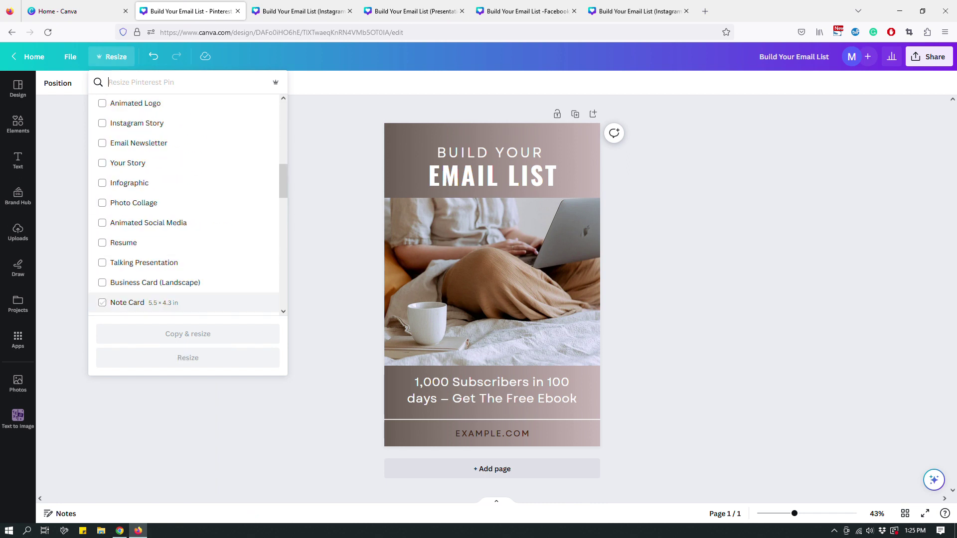
- View the Instagram Story, presentation and Facebook copies once more, ending on the square Instagram post
click(304, 11)
click(394, 11)
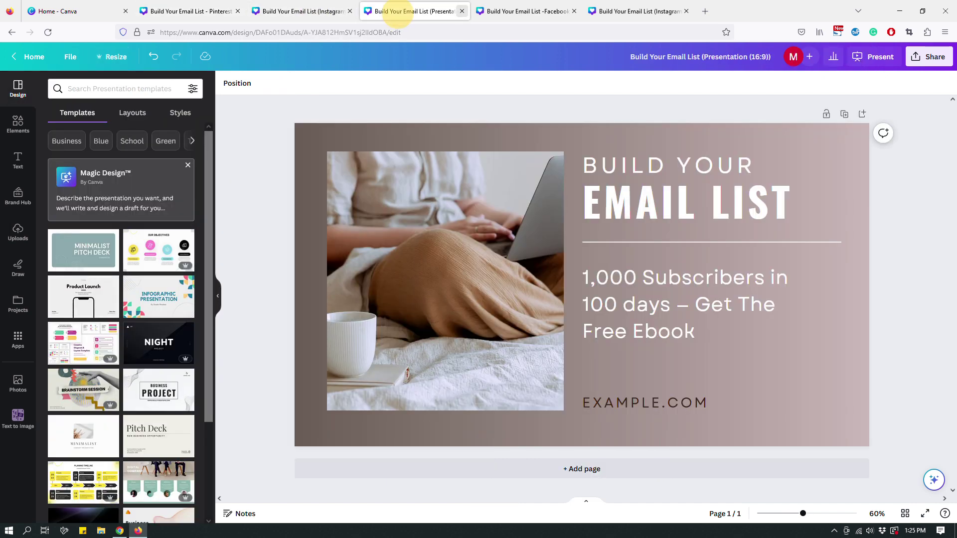
click(514, 11)
click(630, 11)
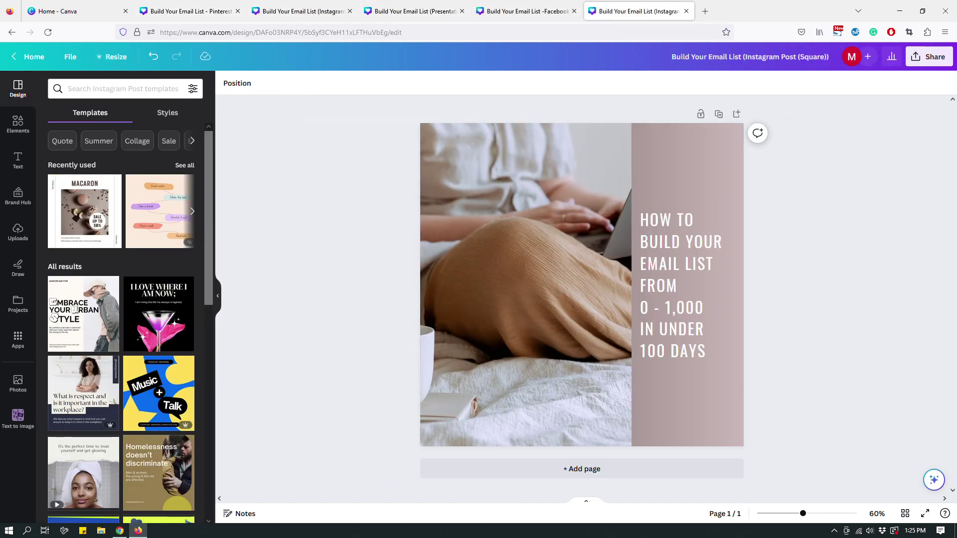